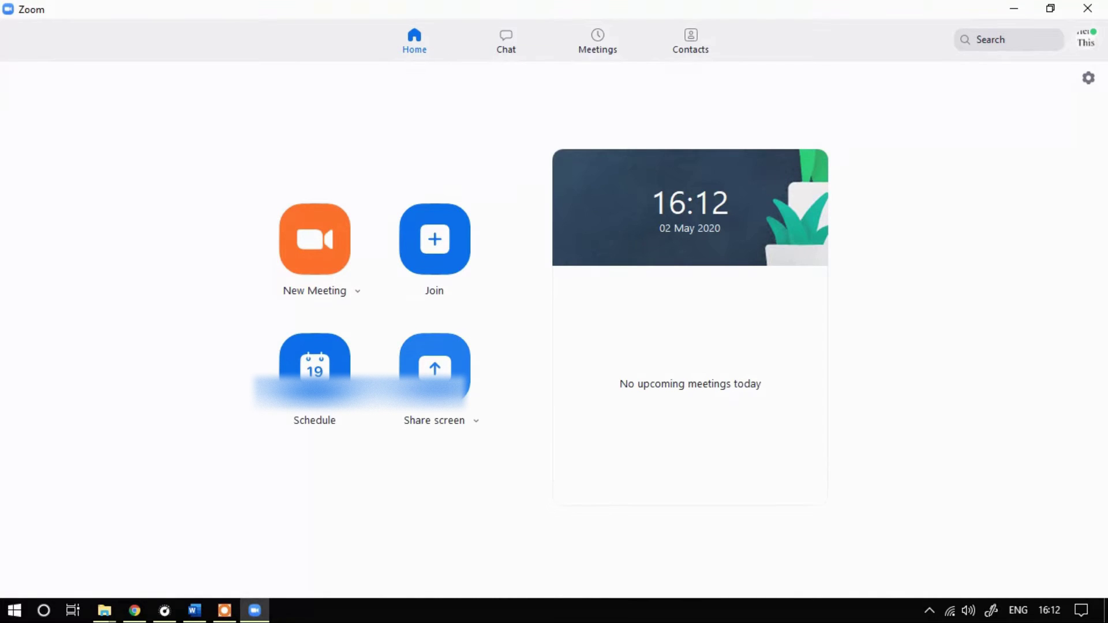
Examine the New Meeting options for starting with video and using the Personal Meeting ID
{"action": "left_click", "coordinate": [357, 293]}
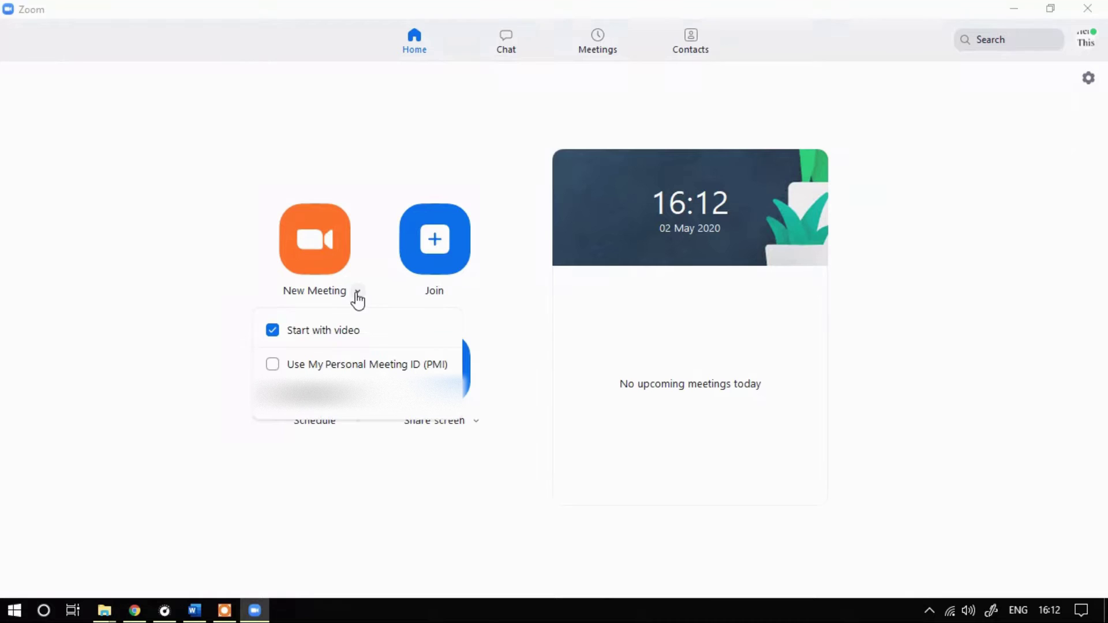
{"action": "left_click", "coordinate": [137, 315]}
{"action": "left_click", "coordinate": [351, 298]}
{"action": "left_click", "coordinate": [208, 341]}
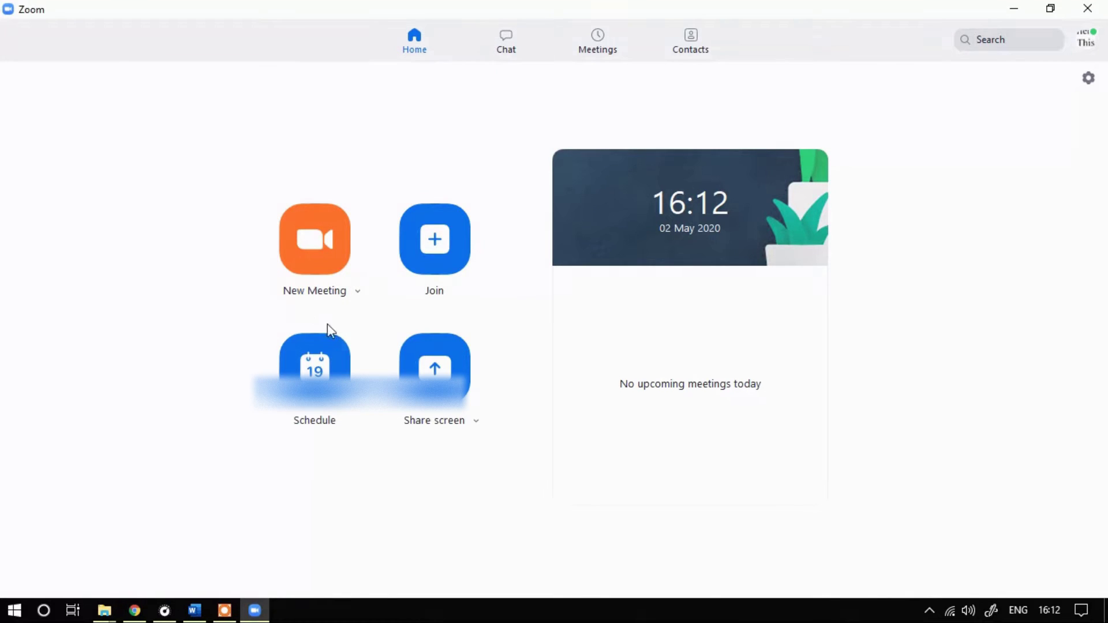
{"action": "left_click", "coordinate": [357, 295]}
{"action": "left_click", "coordinate": [262, 317]}
{"action": "left_click", "coordinate": [360, 299]}
{"action": "left_click", "coordinate": [182, 317]}
{"action": "left_click", "coordinate": [357, 301]}
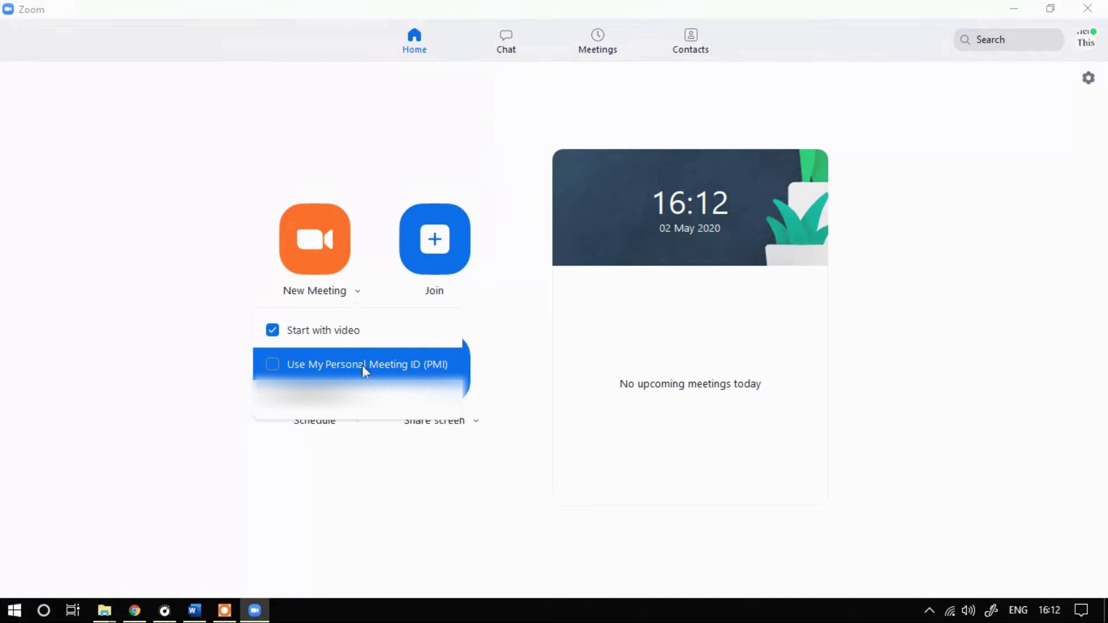
{"action": "mouse_move", "coordinate": [370, 409]}
{"action": "left_click", "coordinate": [183, 336]}
{"action": "left_click", "coordinate": [358, 292]}
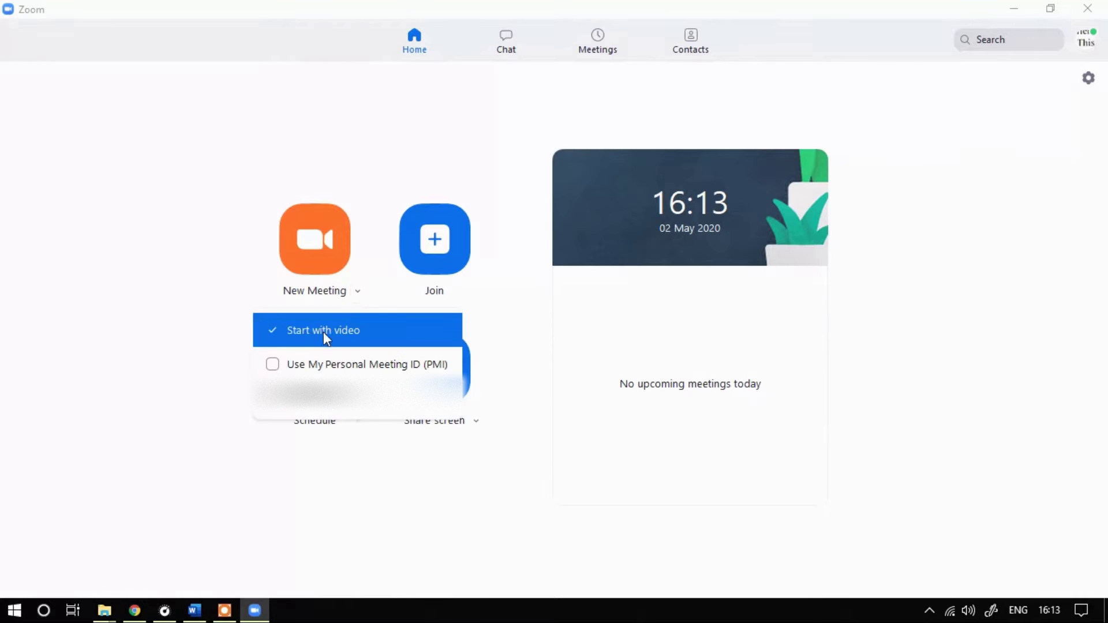
{"action": "left_click", "coordinate": [151, 359]}
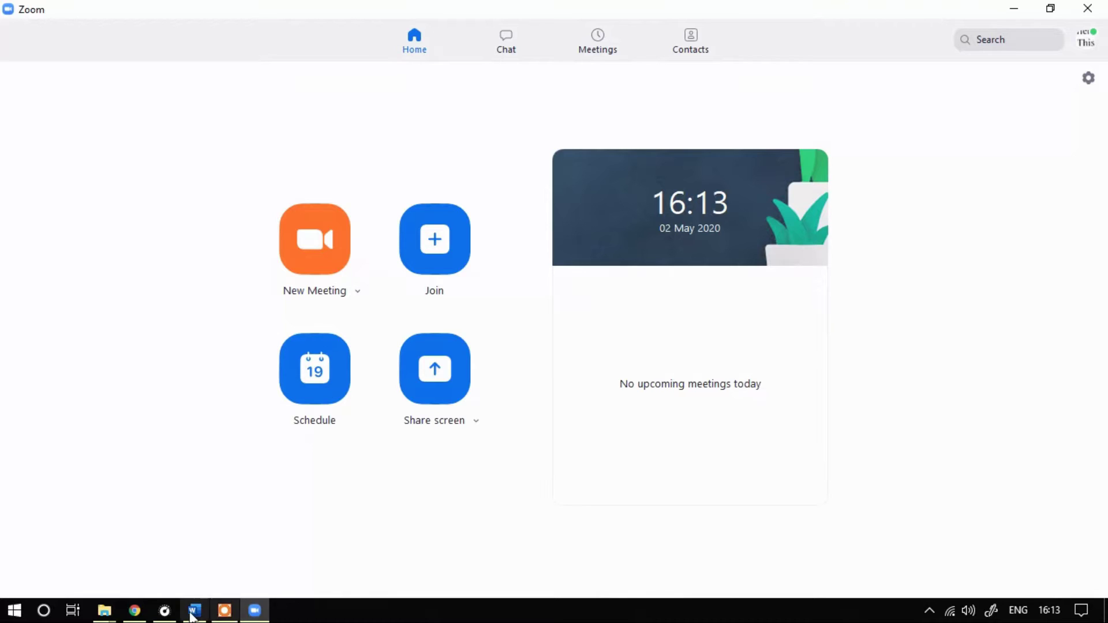
Switch to Chrome and check the address of the Zoom web settings page
{"action": "left_click", "coordinate": [137, 613]}
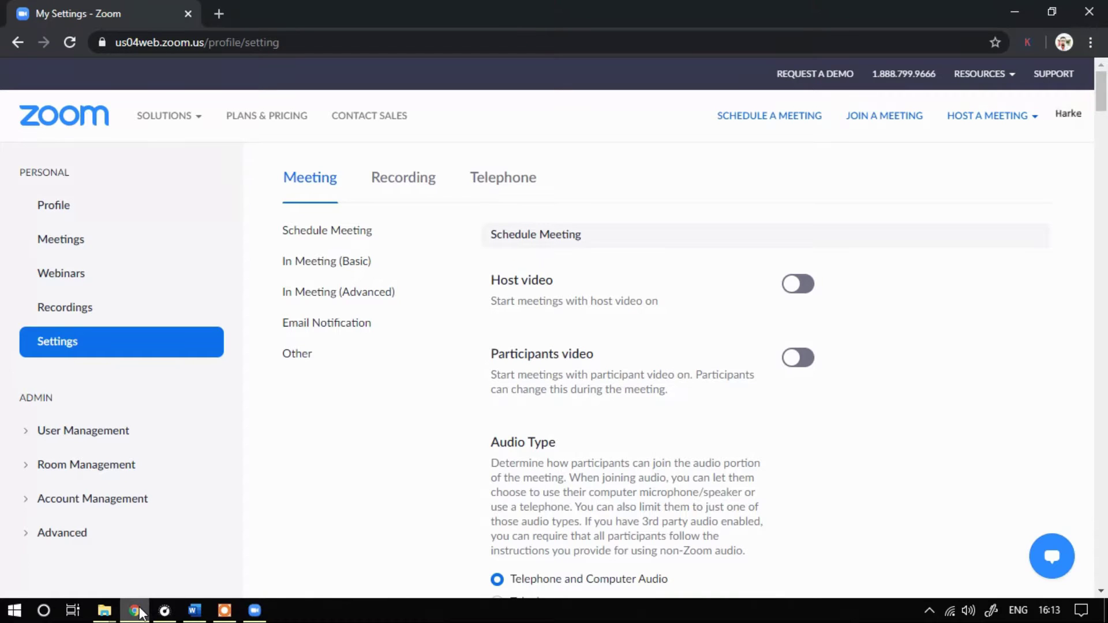
{"action": "left_click", "coordinate": [302, 43]}
{"action": "left_click", "coordinate": [811, 411]}
{"action": "left_click", "coordinate": [313, 44]}
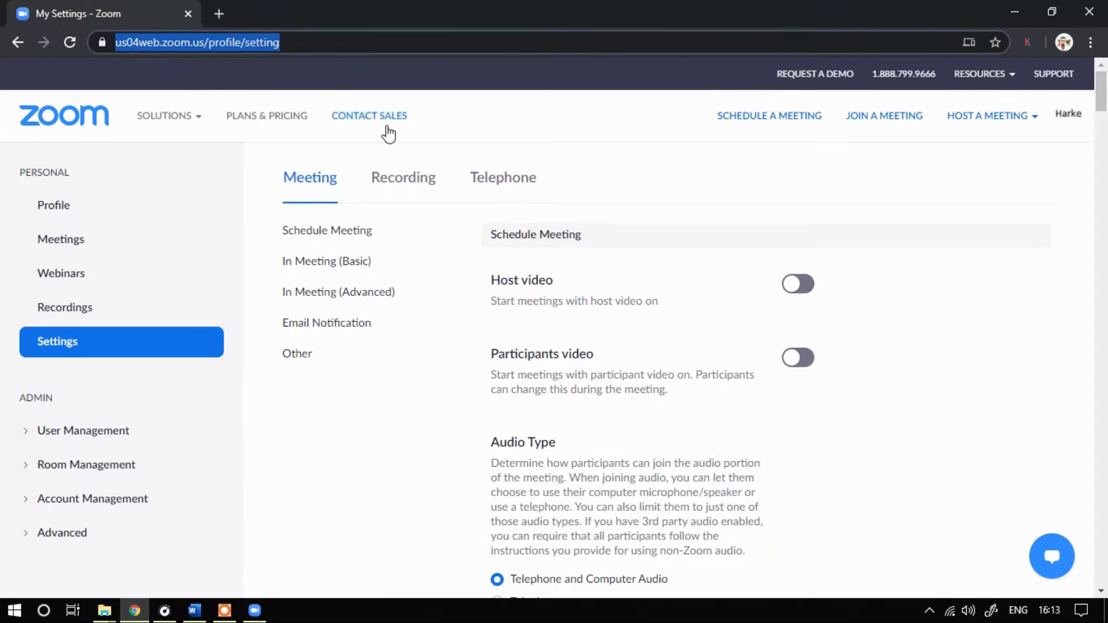
{"action": "left_click", "coordinate": [1071, 113]}
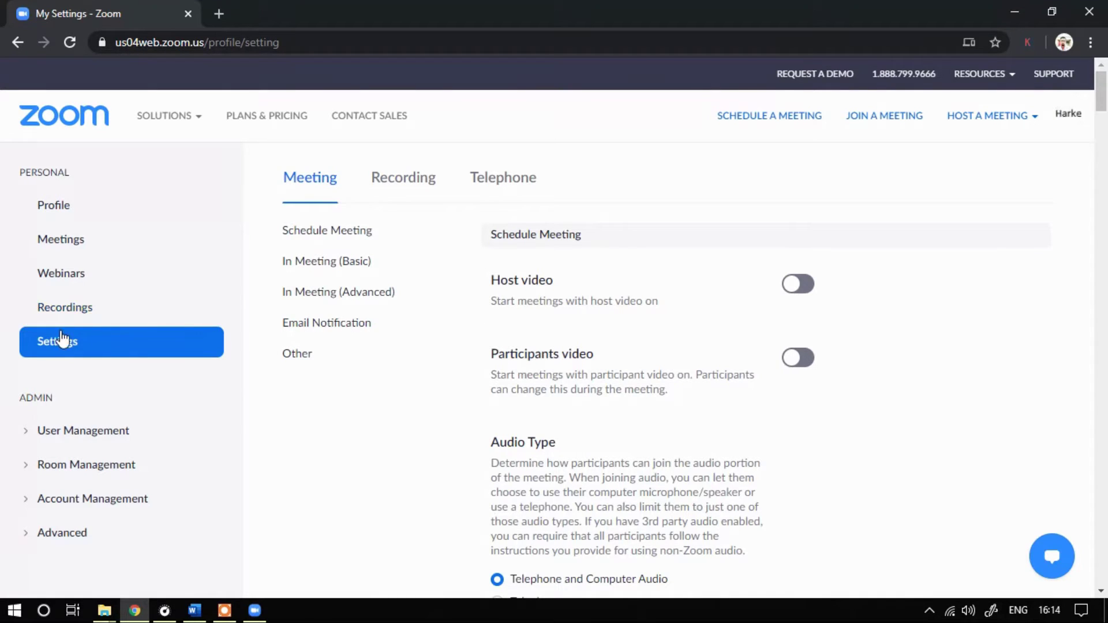
Go to the In Meeting (Basic) settings and review the chat, private chat and auto saving chats options
{"action": "left_click", "coordinate": [365, 267]}
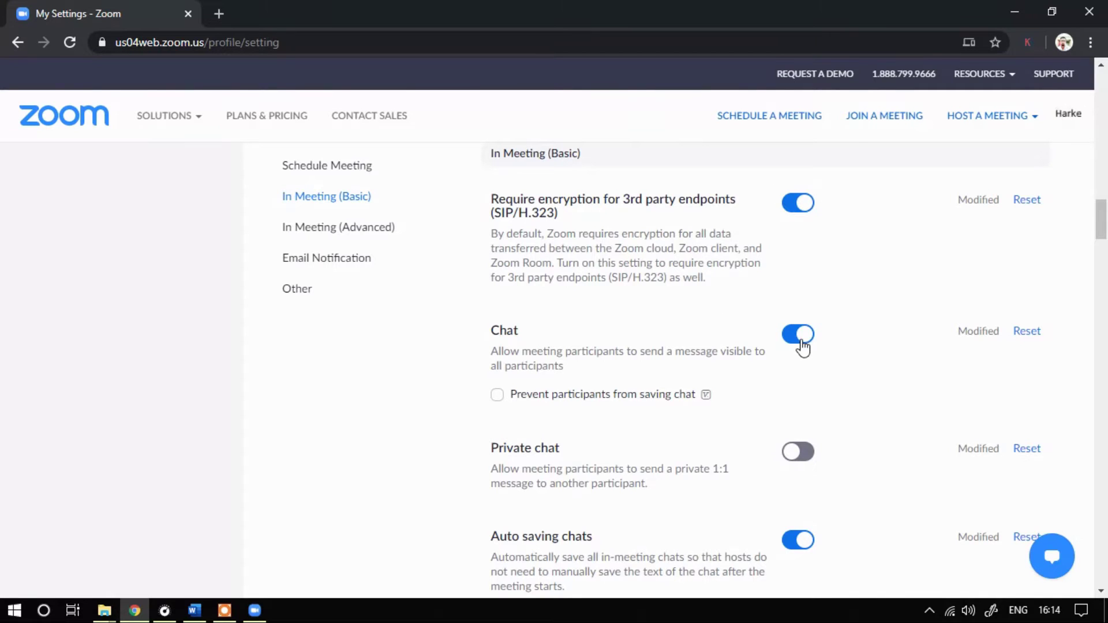
{"action": "scroll", "coordinate": [635, 330], "scroll_direction": "down", "scroll_amount": 3}
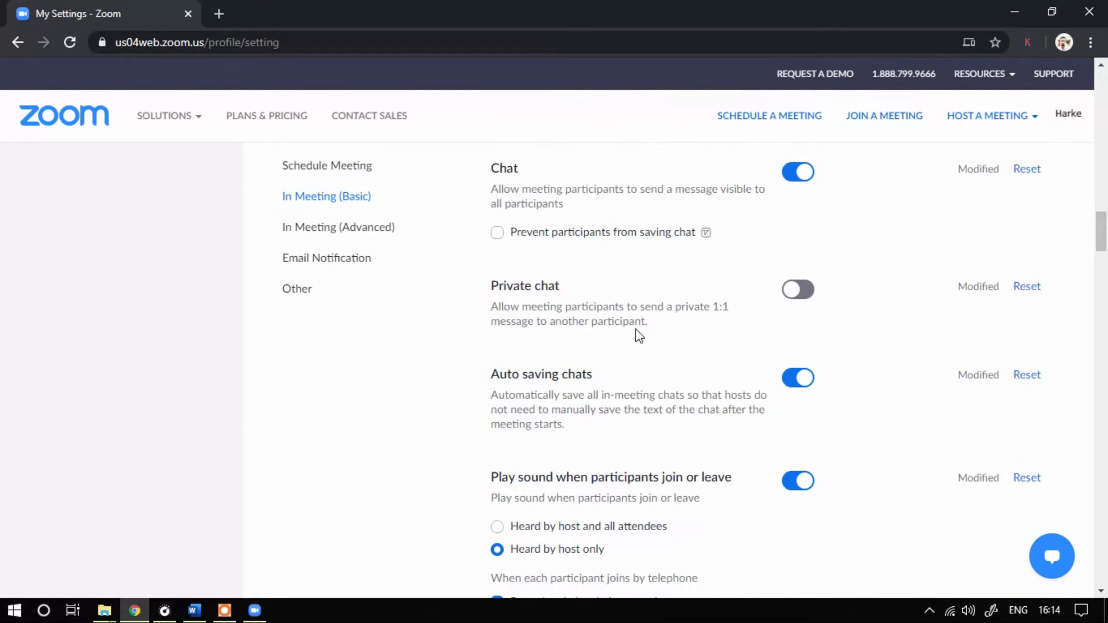
{"action": "triple_click", "coordinate": [482, 173]}
{"action": "left_click", "coordinate": [502, 167]}
{"action": "left_click_drag", "start_coordinate": [493, 166], "coordinate": [539, 171]}
{"action": "left_click", "coordinate": [543, 171]}
{"action": "scroll", "coordinate": [521, 280], "scroll_direction": "down", "scroll_amount": 3}
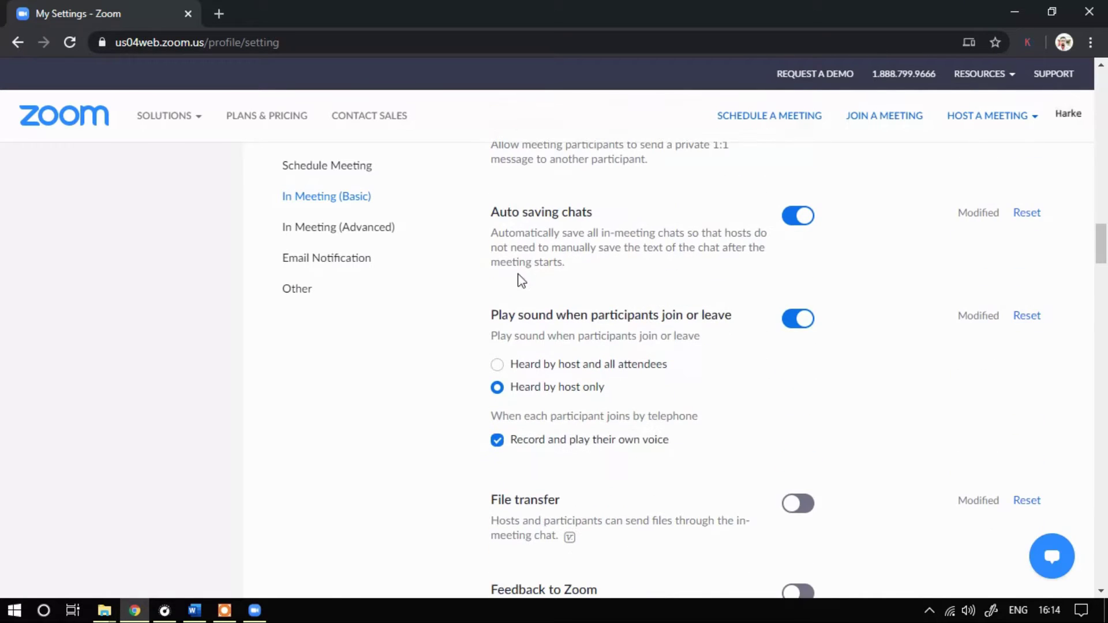
{"action": "scroll", "coordinate": [678, 282], "scroll_direction": "up", "scroll_amount": 3}
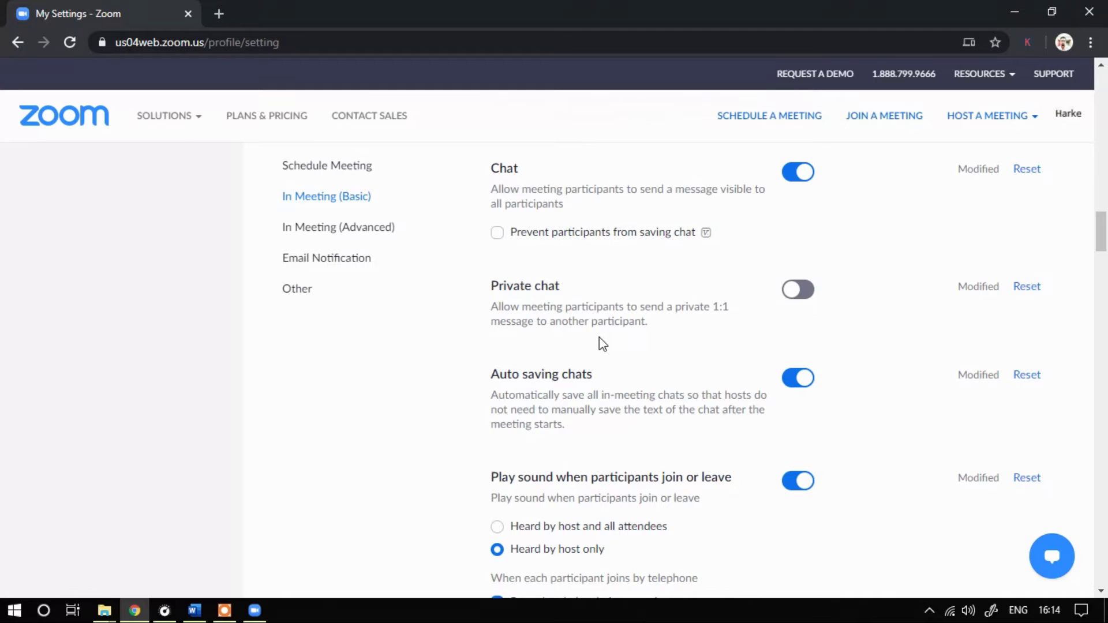
{"action": "scroll", "coordinate": [646, 408], "scroll_direction": "down", "scroll_amount": 4}
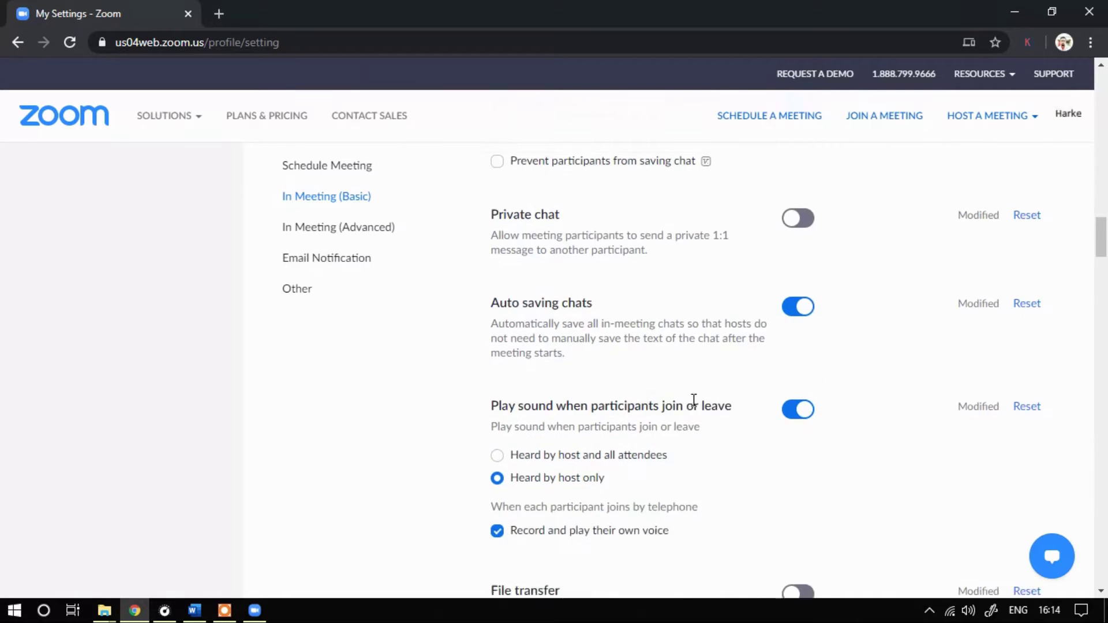
{"action": "scroll", "coordinate": [814, 398], "scroll_direction": "down", "scroll_amount": 10}
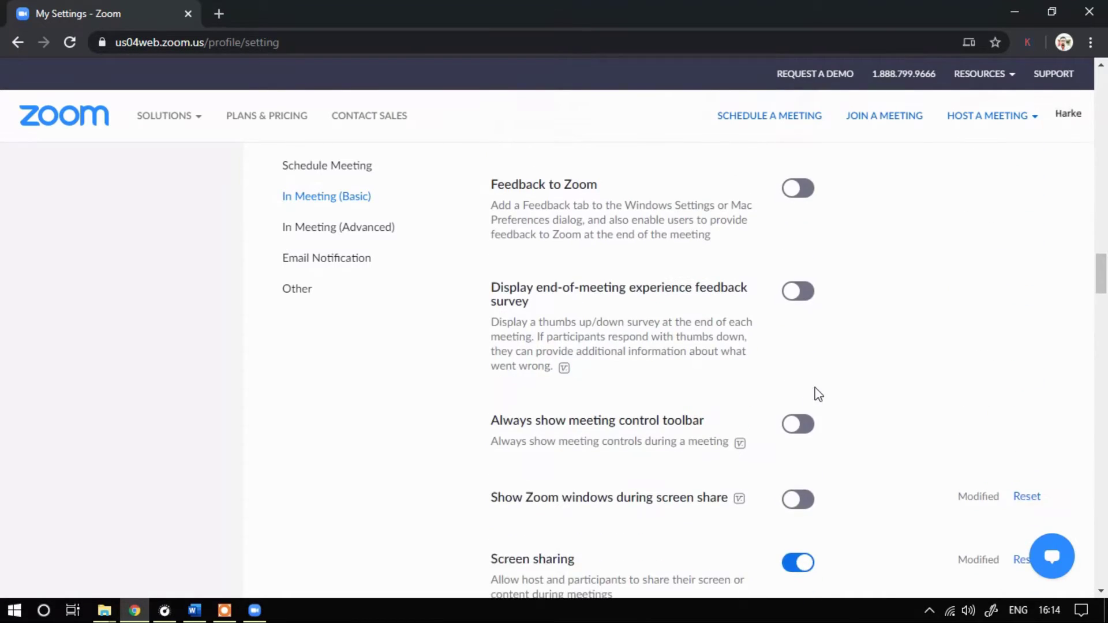
Try All Participants for who can share the screen, then return the choice to Host Only
{"action": "scroll", "coordinate": [599, 383], "scroll_direction": "down", "scroll_amount": 3}
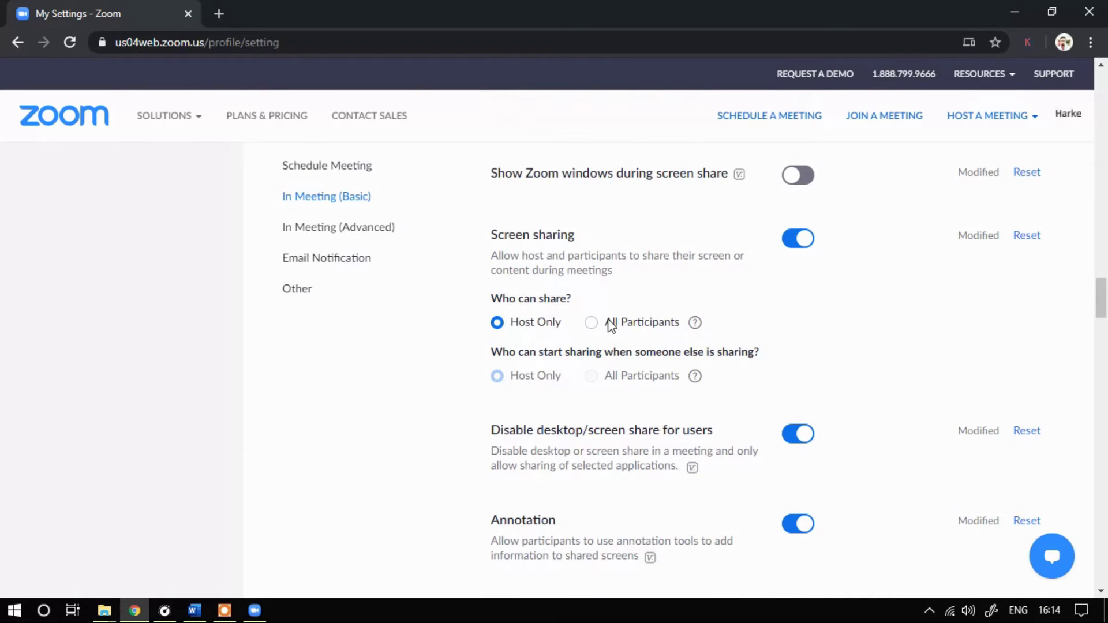
{"action": "left_click", "coordinate": [594, 324]}
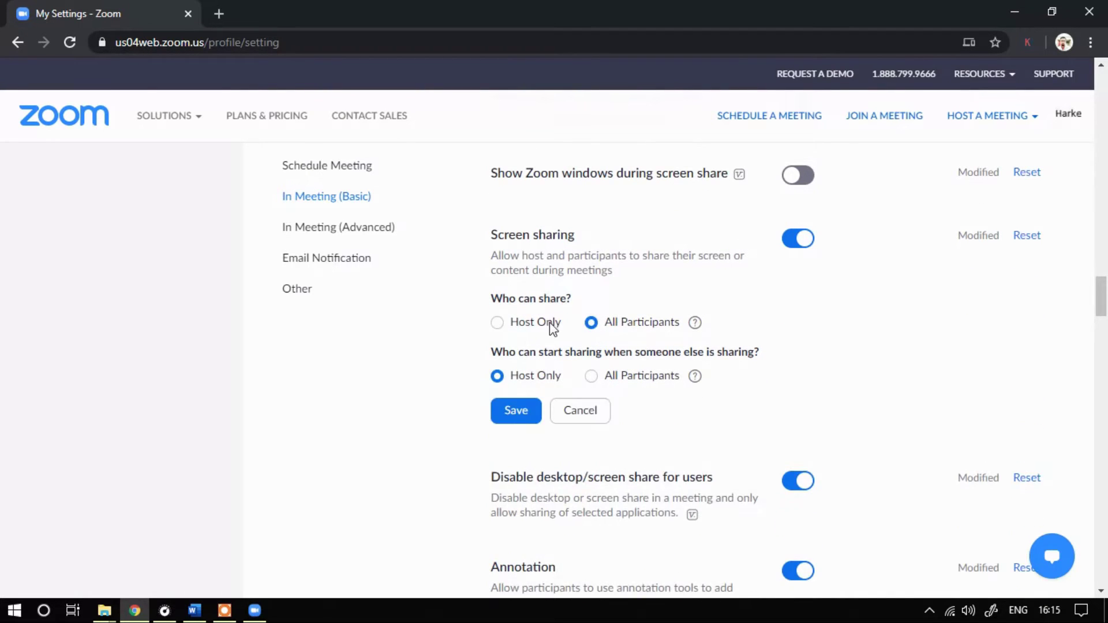
{"action": "left_click", "coordinate": [520, 324]}
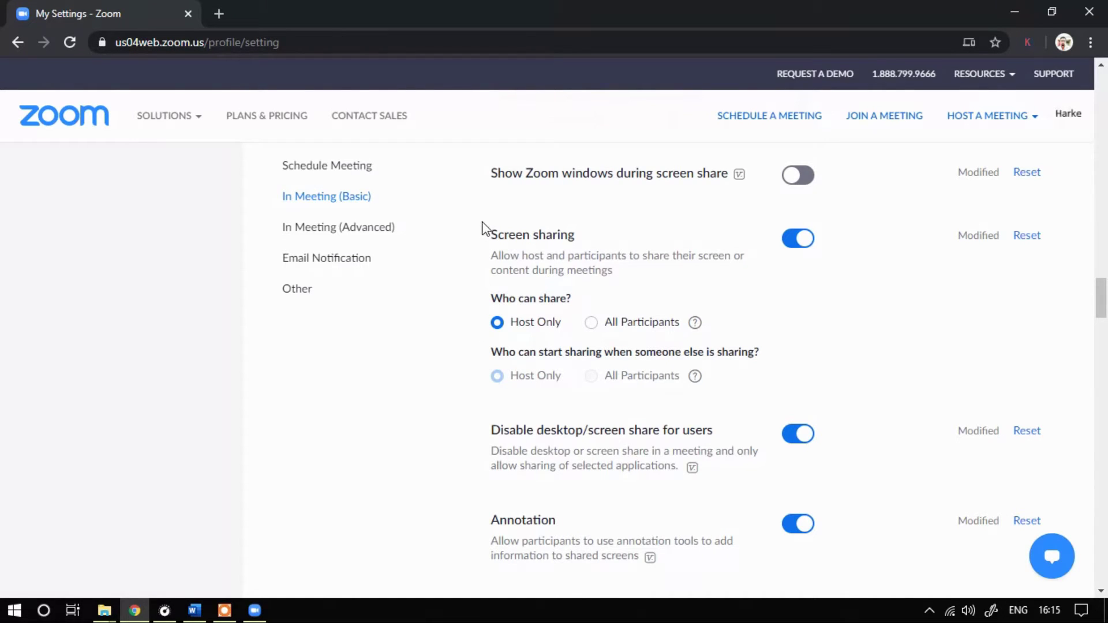
Examine the Screen sharing setting, including who can start sharing when someone else is sharing
{"action": "left_click_drag", "start_coordinate": [482, 228], "coordinate": [760, 376]}
{"action": "left_click", "coordinate": [807, 361]}
{"action": "left_click_drag", "start_coordinate": [494, 235], "coordinate": [596, 255]}
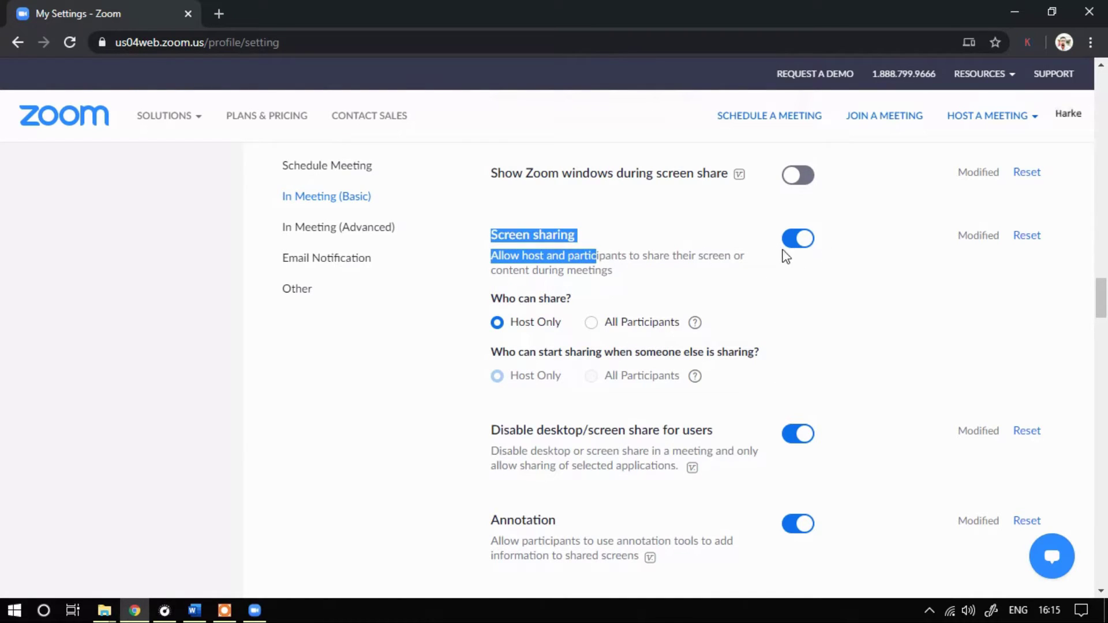
{"action": "left_click", "coordinate": [546, 332]}
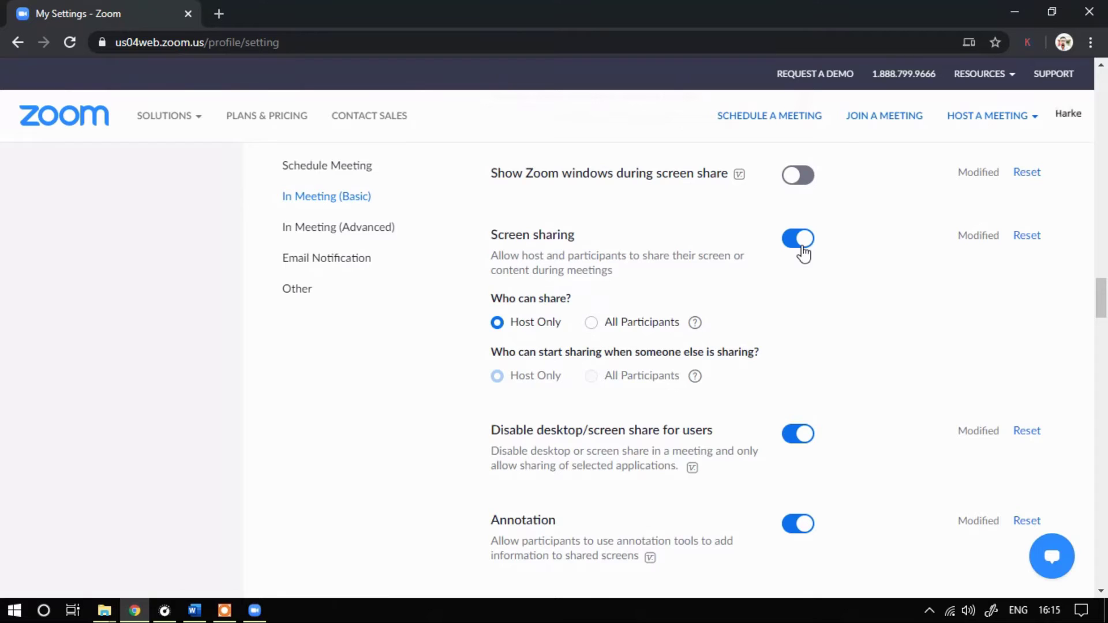
{"action": "left_click_drag", "start_coordinate": [491, 235], "coordinate": [585, 239]}
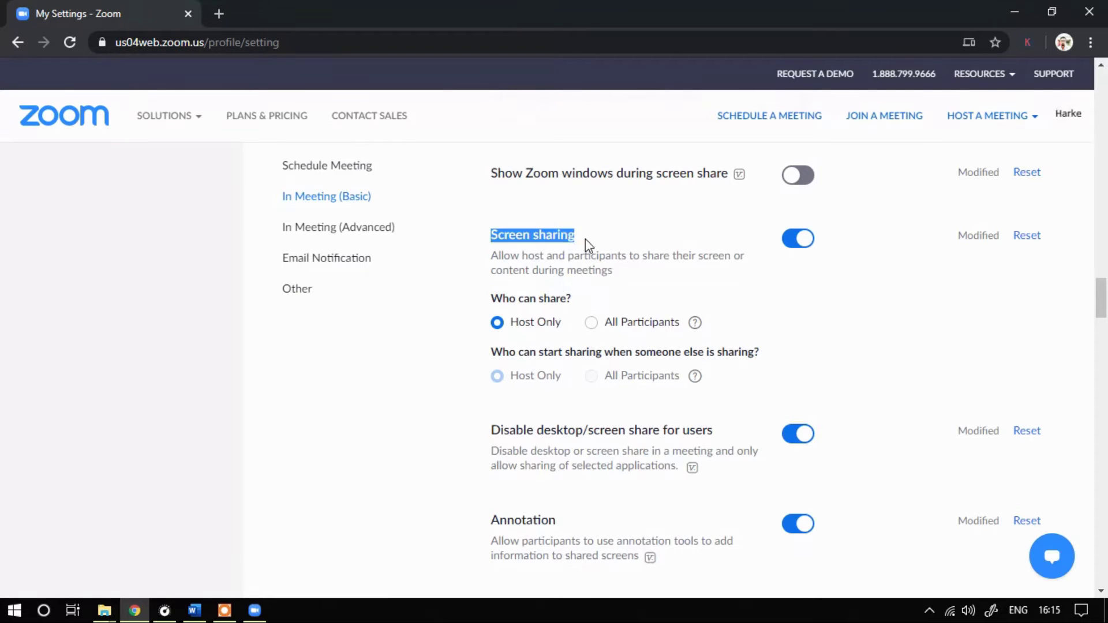
{"action": "scroll", "coordinate": [623, 296], "scroll_direction": "down", "scroll_amount": 2}
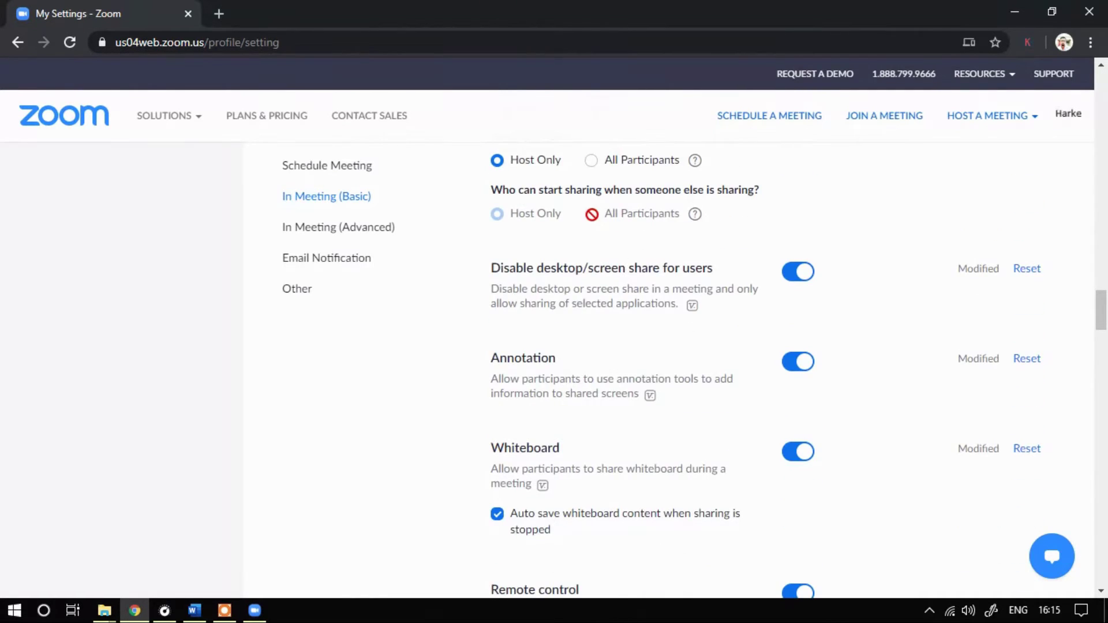
{"action": "scroll", "coordinate": [593, 293], "scroll_direction": "up", "scroll_amount": 1}
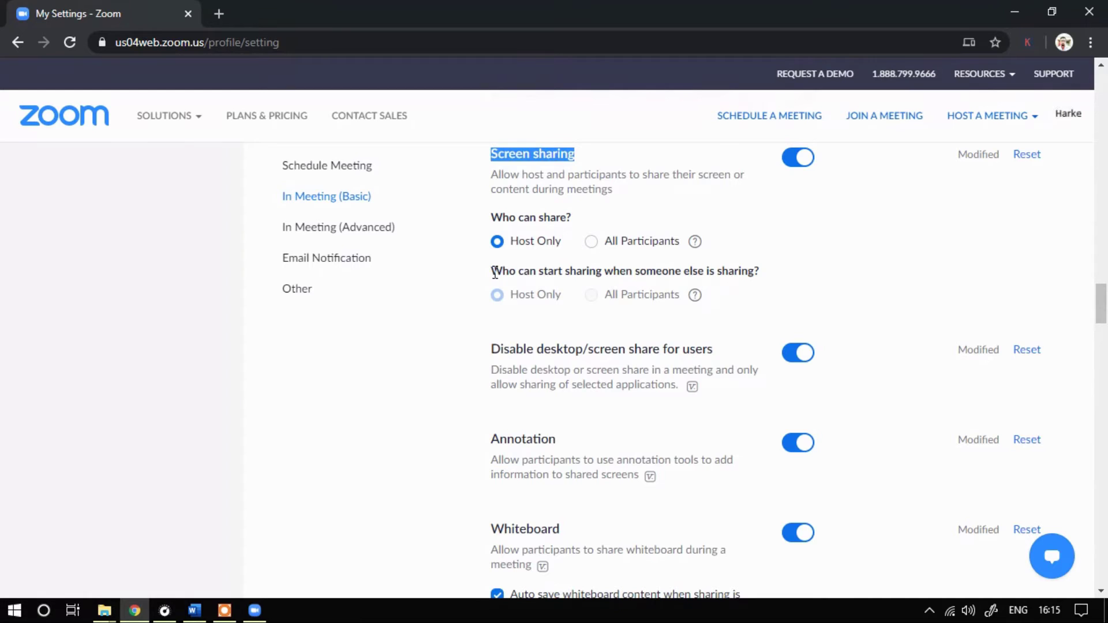
{"action": "left_click_drag", "start_coordinate": [495, 272], "coordinate": [767, 276]}
{"action": "left_click", "coordinate": [794, 274]}
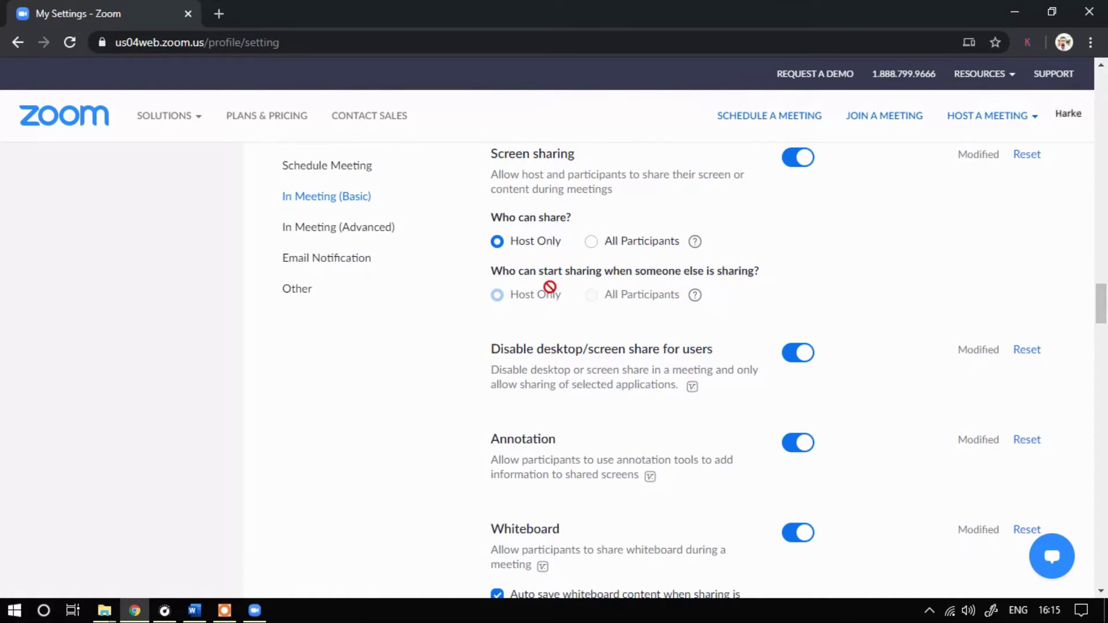
Allow All Participants to share to unlock the second sharing choice, then restore Host Only
{"action": "scroll", "coordinate": [635, 265], "scroll_direction": "up", "scroll_amount": 1}
{"action": "left_click", "coordinate": [593, 324]}
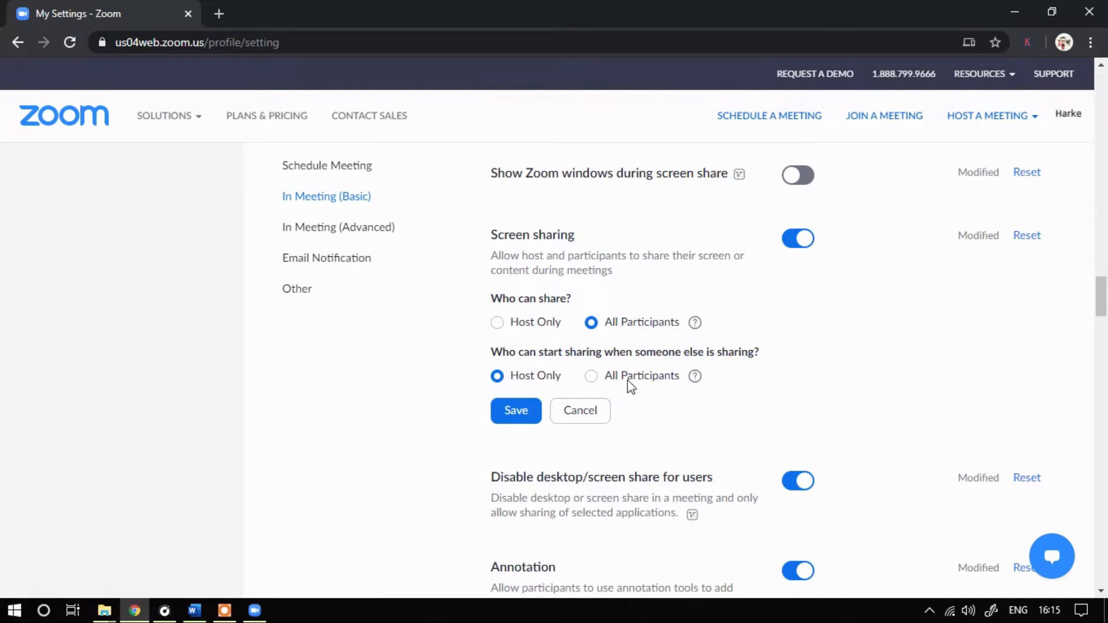
{"action": "left_click", "coordinate": [542, 325]}
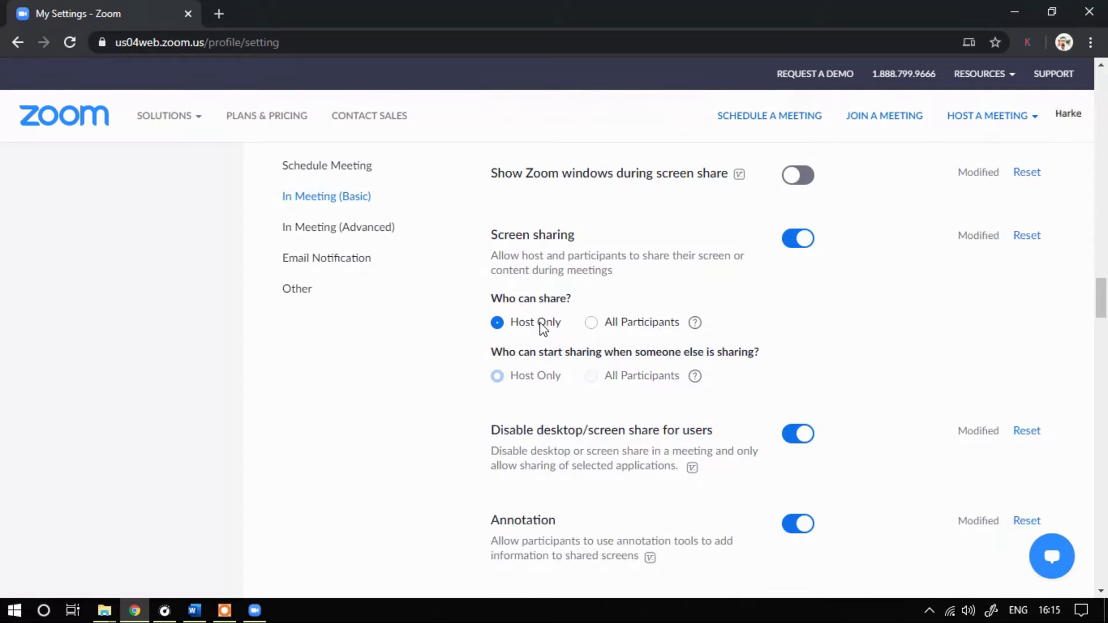
Review the settings for disabling users' desktop sharing, annotation, and the whiteboard with its auto save option
{"action": "scroll", "coordinate": [543, 328], "scroll_direction": "down", "scroll_amount": 4}
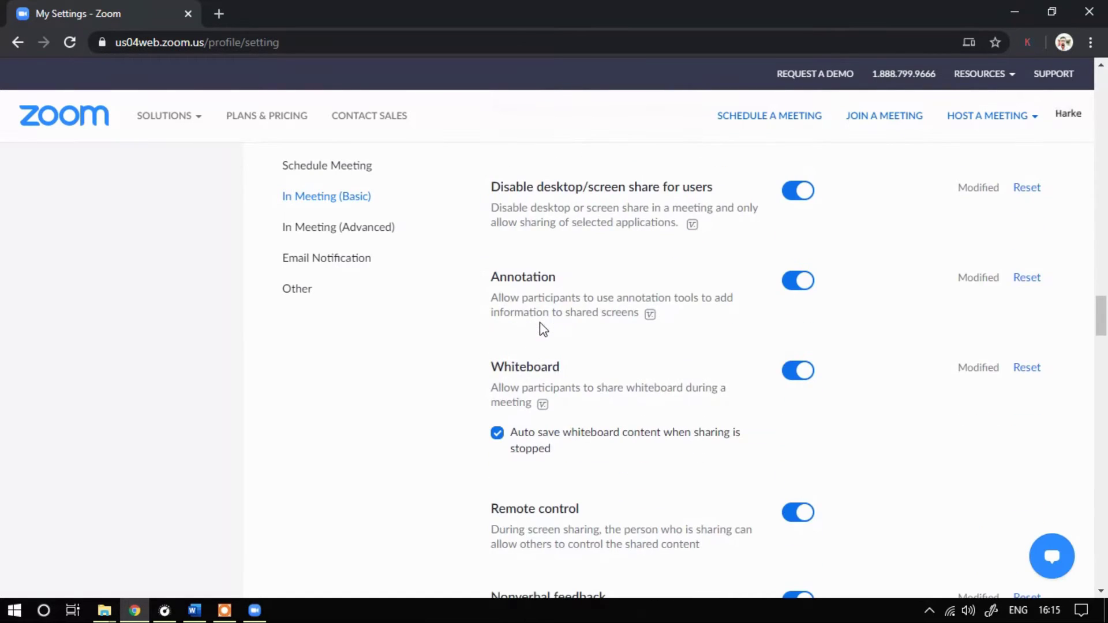
{"action": "scroll", "coordinate": [543, 329], "scroll_direction": "up", "scroll_amount": 3}
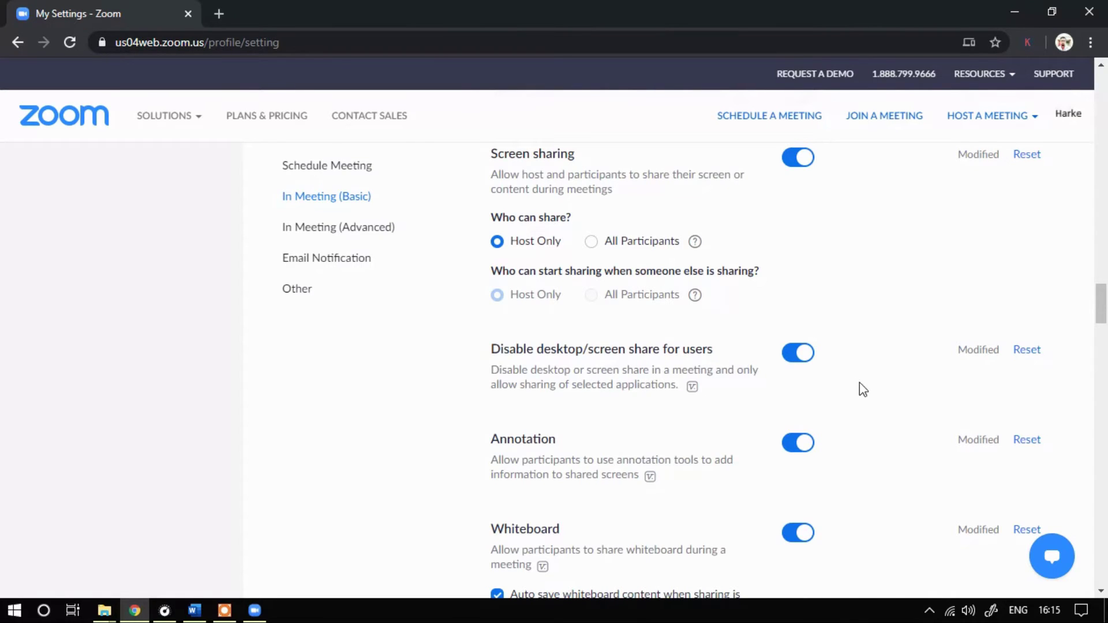
{"action": "scroll", "coordinate": [624, 392], "scroll_direction": "down", "scroll_amount": 1}
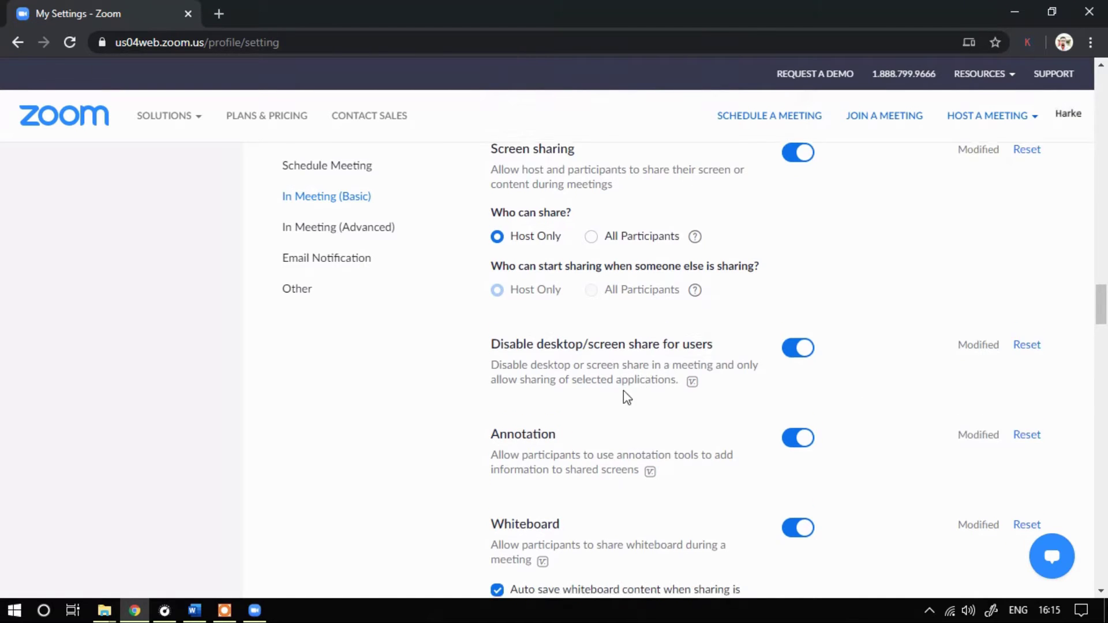
{"action": "scroll", "coordinate": [624, 392], "scroll_direction": "down", "scroll_amount": 3}
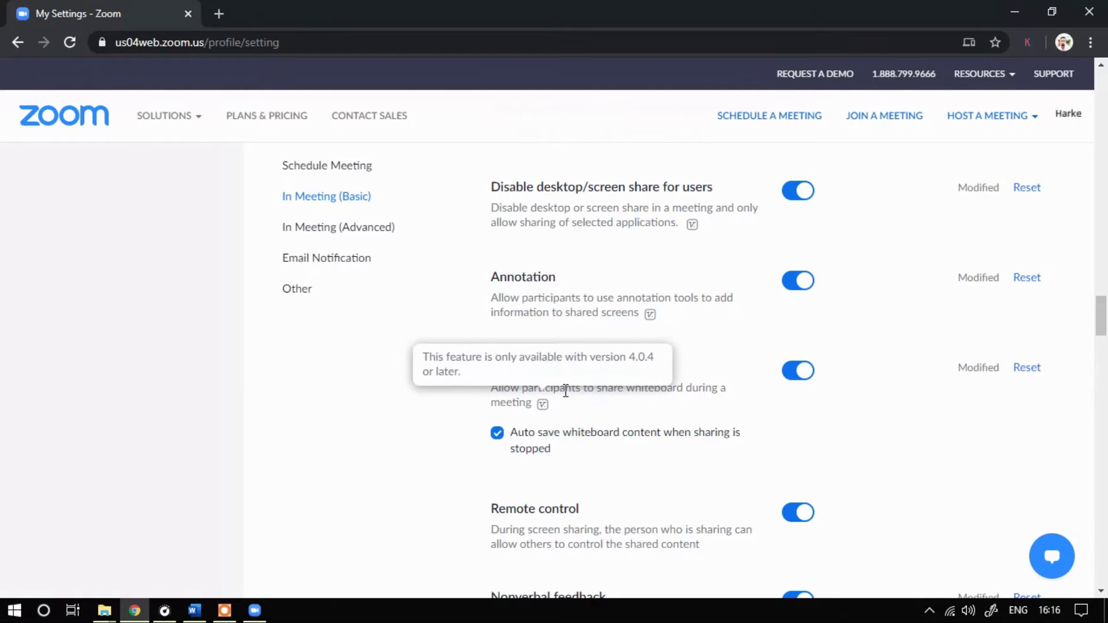
{"action": "left_click_drag", "start_coordinate": [531, 403], "coordinate": [674, 392]}
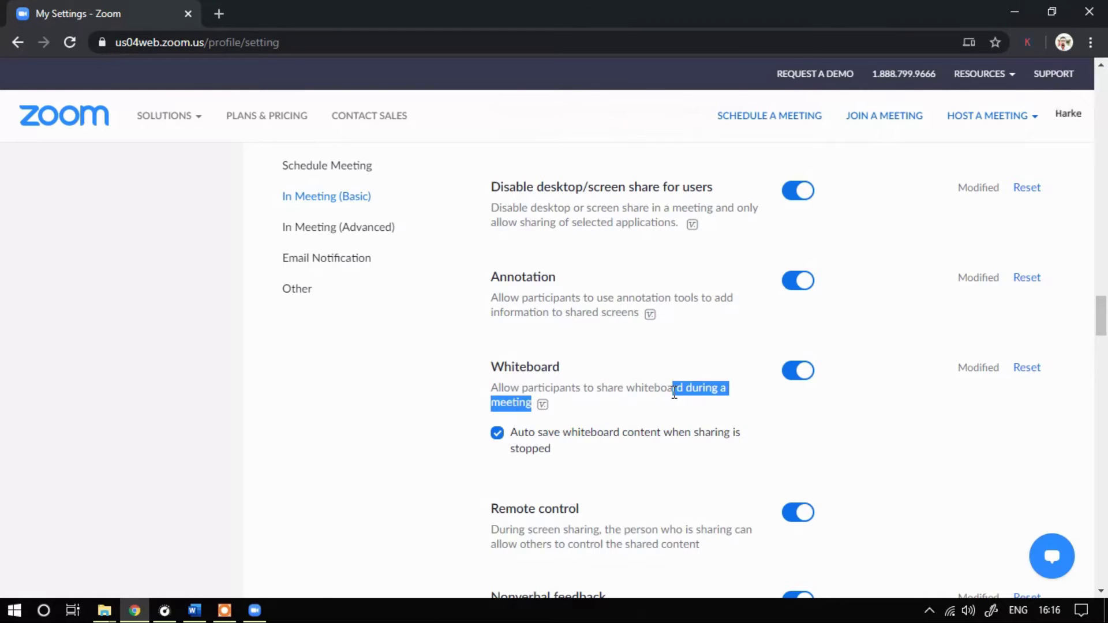
{"action": "left_click", "coordinate": [682, 403]}
{"action": "scroll", "coordinate": [561, 470], "scroll_direction": "down", "scroll_amount": 2}
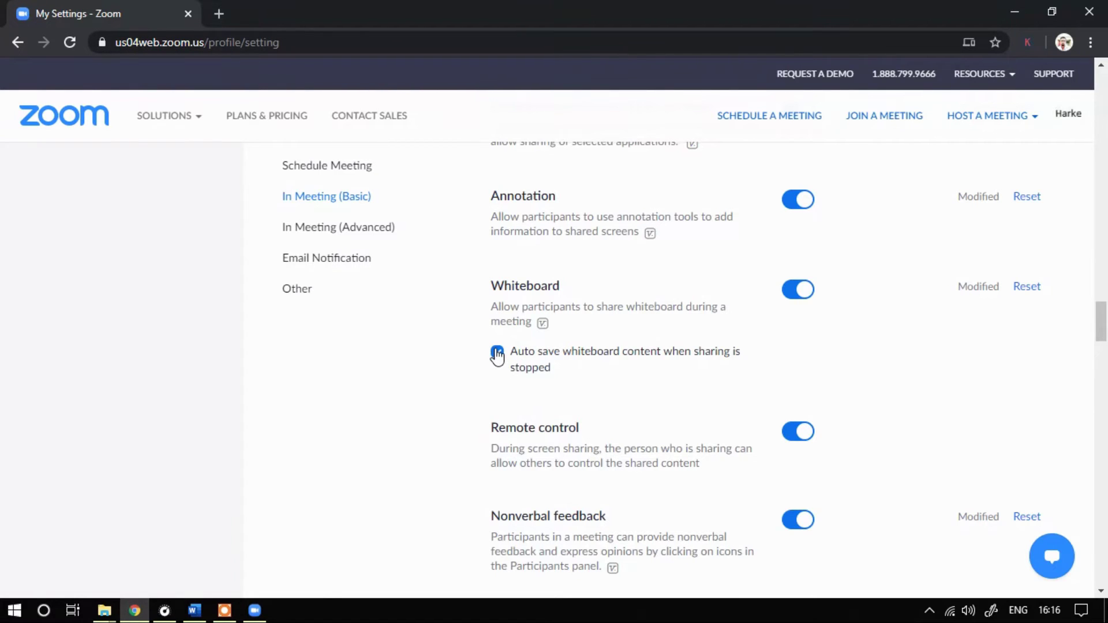
{"action": "scroll", "coordinate": [581, 362], "scroll_direction": "up", "scroll_amount": 2}
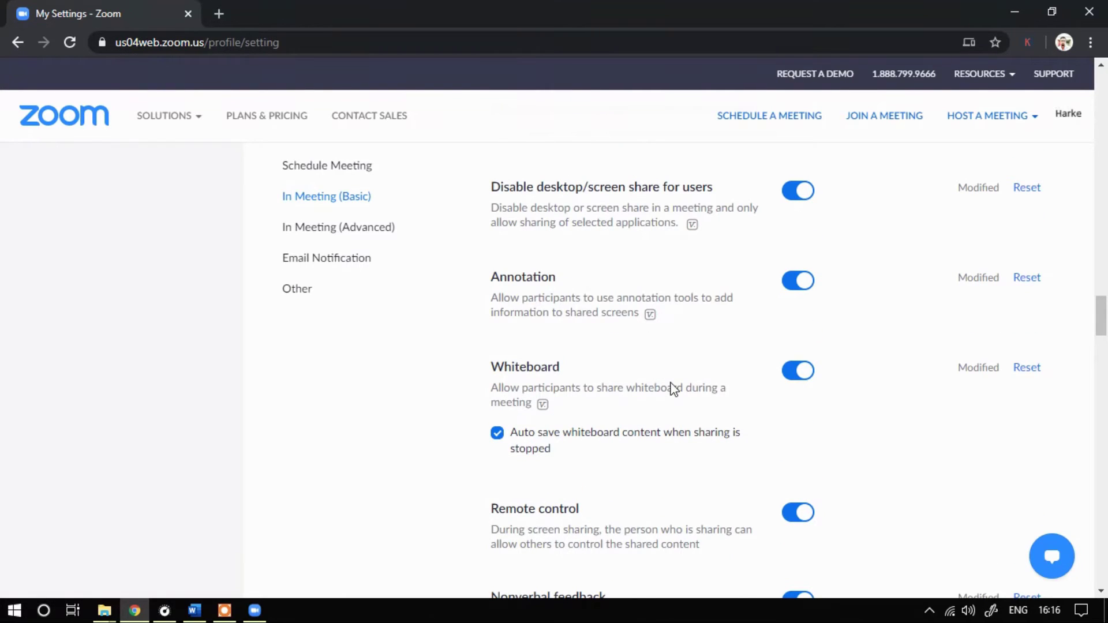
Read the Remote control setting's description and look over the nonverbal feedback option beneath it
{"action": "scroll", "coordinate": [606, 526], "scroll_direction": "down", "scroll_amount": 3}
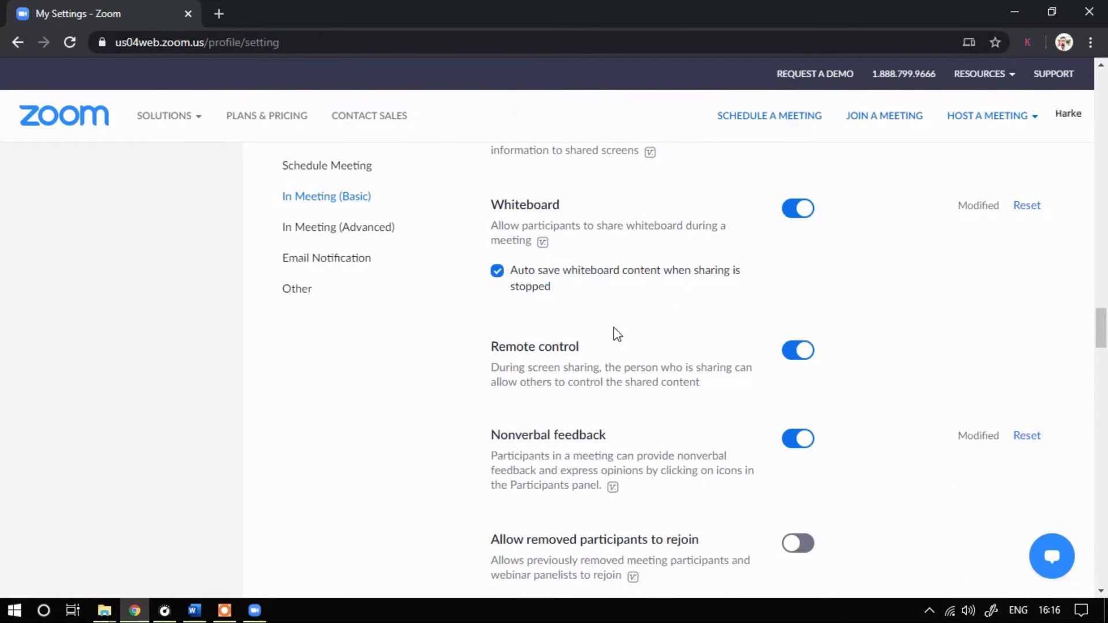
{"action": "left_click_drag", "start_coordinate": [493, 347], "coordinate": [626, 363]}
{"action": "left_click", "coordinate": [629, 364]}
{"action": "scroll", "coordinate": [706, 390], "scroll_direction": "down", "scroll_amount": 1}
{"action": "left_click_drag", "start_coordinate": [493, 261], "coordinate": [586, 270]}
{"action": "left_click", "coordinate": [528, 278]}
{"action": "left_click_drag", "start_coordinate": [702, 303], "coordinate": [513, 284]}
{"action": "scroll", "coordinate": [533, 341], "scroll_direction": "down", "scroll_amount": 1}
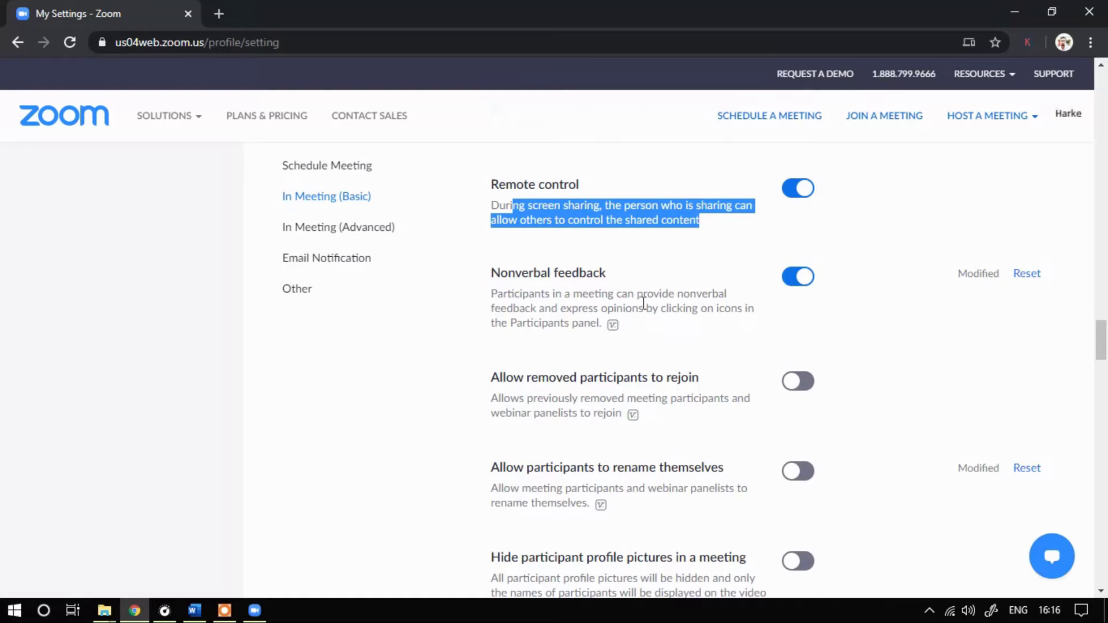
Switch to the Zoom desktop app and start a new meeting in a maximized window, continuing the recording without audio
{"action": "left_click", "coordinate": [255, 611]}
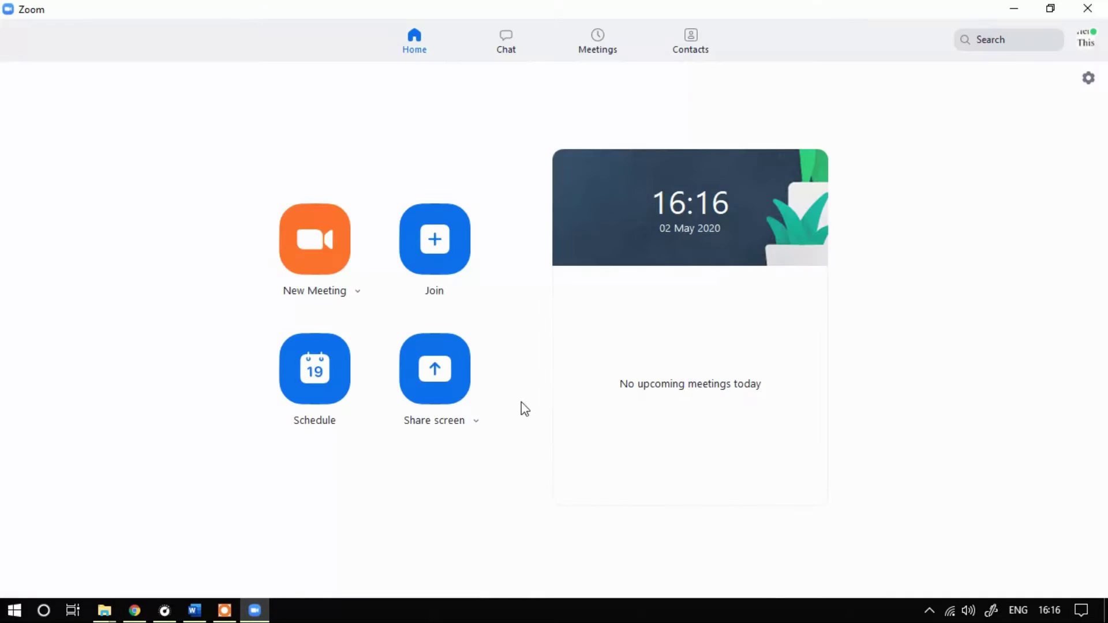
{"action": "left_click", "coordinate": [306, 257]}
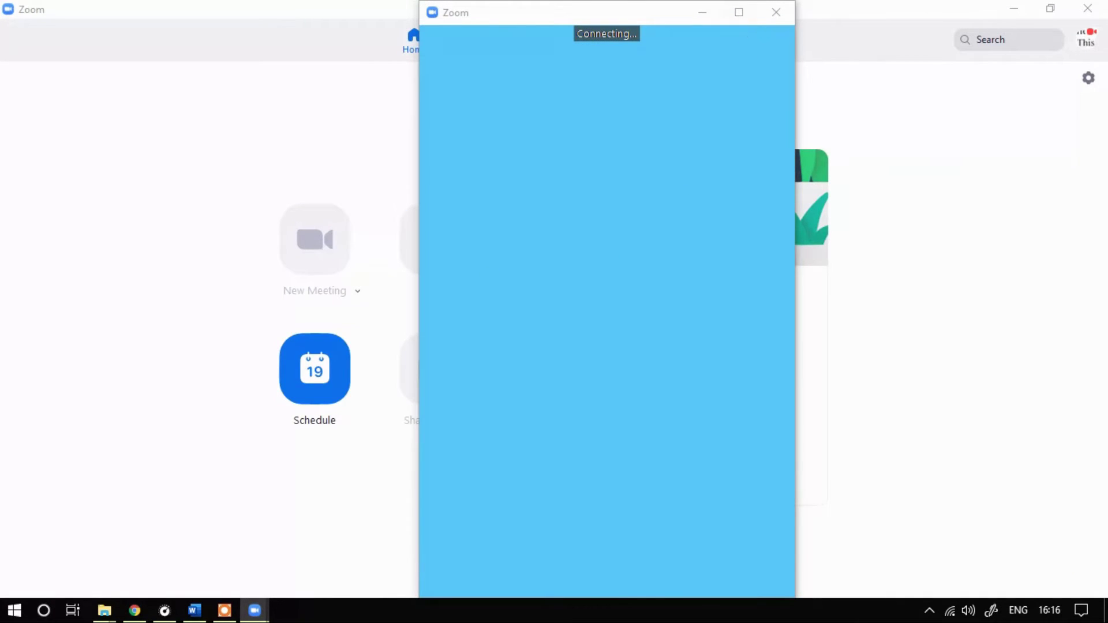
{"action": "left_click", "coordinate": [739, 13]}
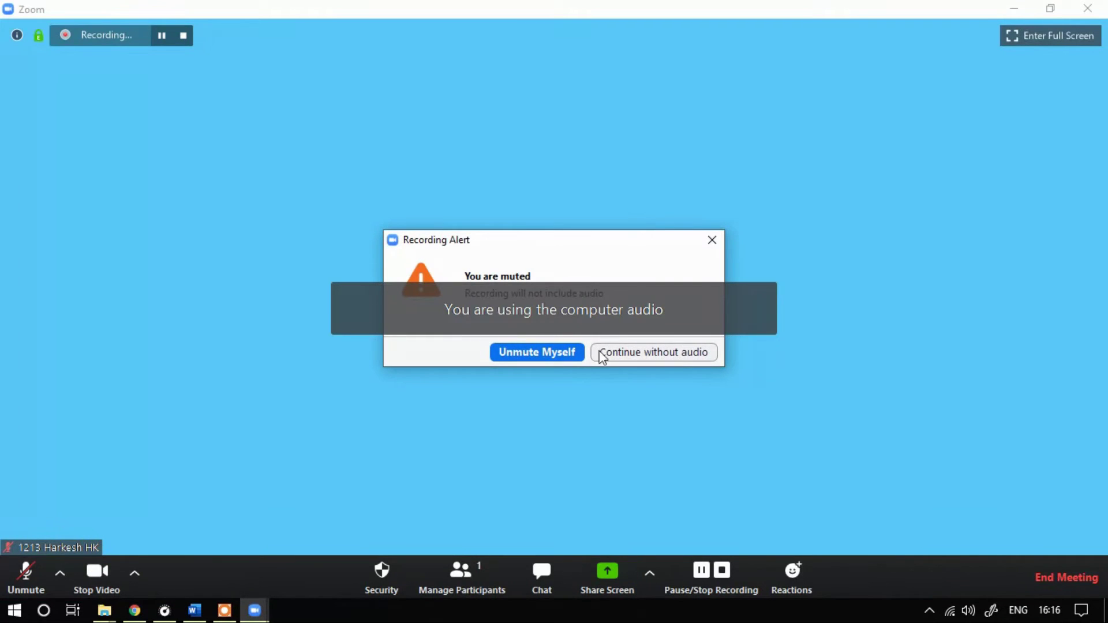
{"action": "left_click", "coordinate": [622, 358]}
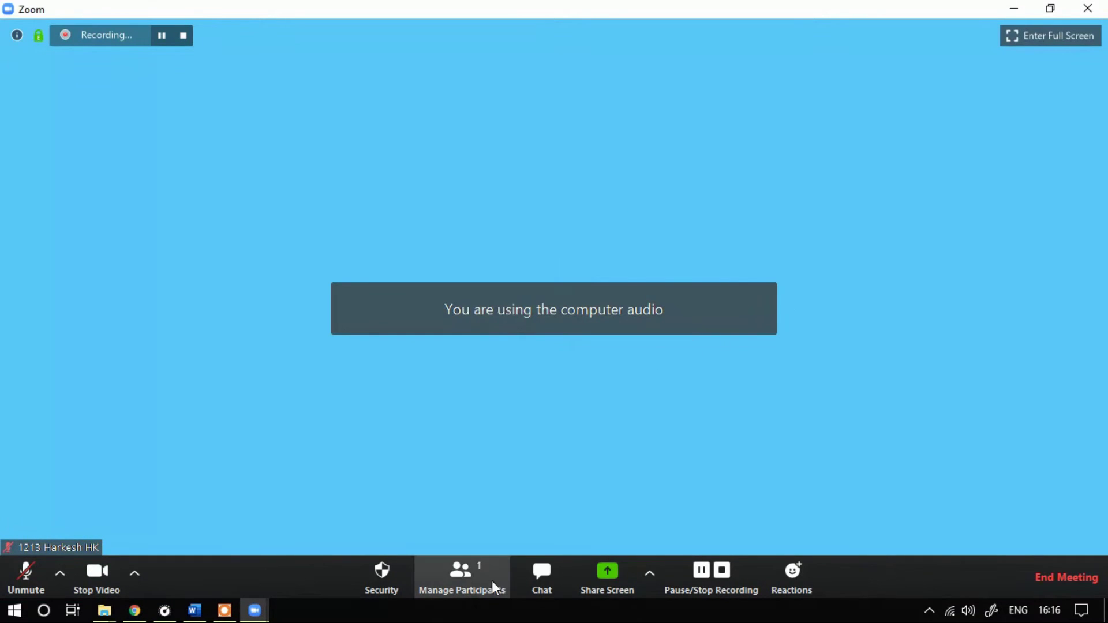
Show the group chat and the participants list beside the meeting to examine the nonverbal feedback icons
{"action": "left_click", "coordinate": [540, 576]}
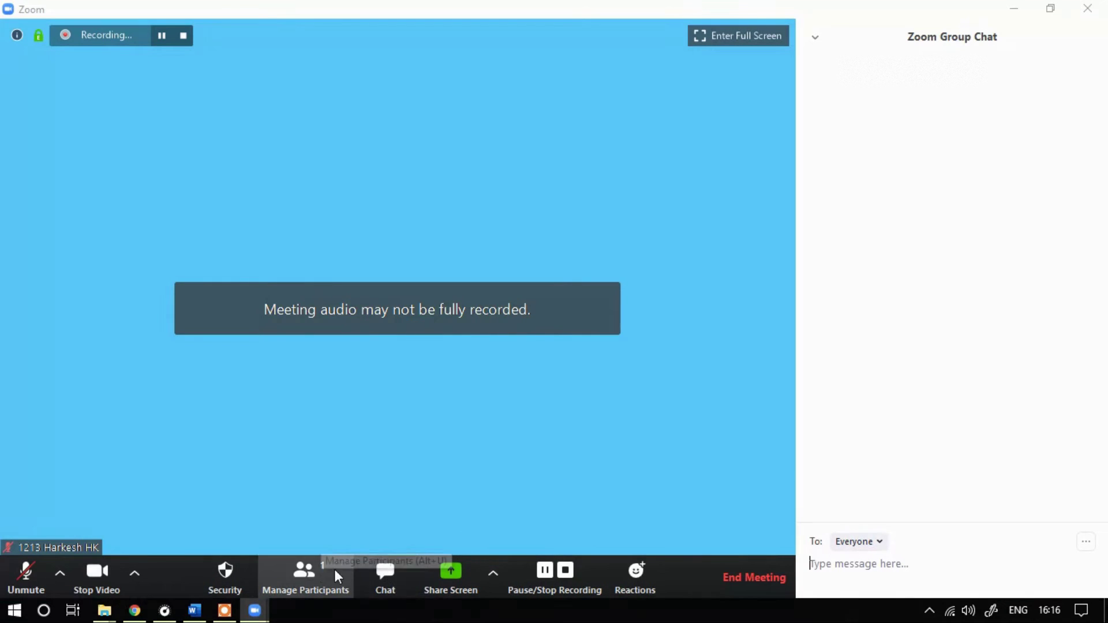
{"action": "left_click", "coordinate": [282, 581]}
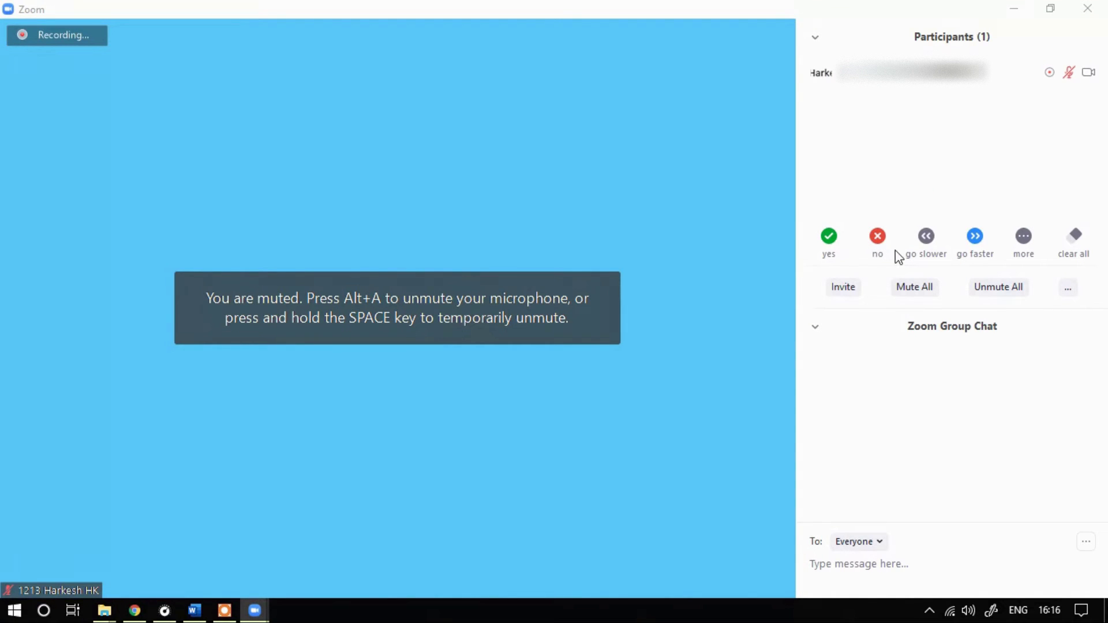
{"action": "mouse_move", "coordinate": [1026, 238]}
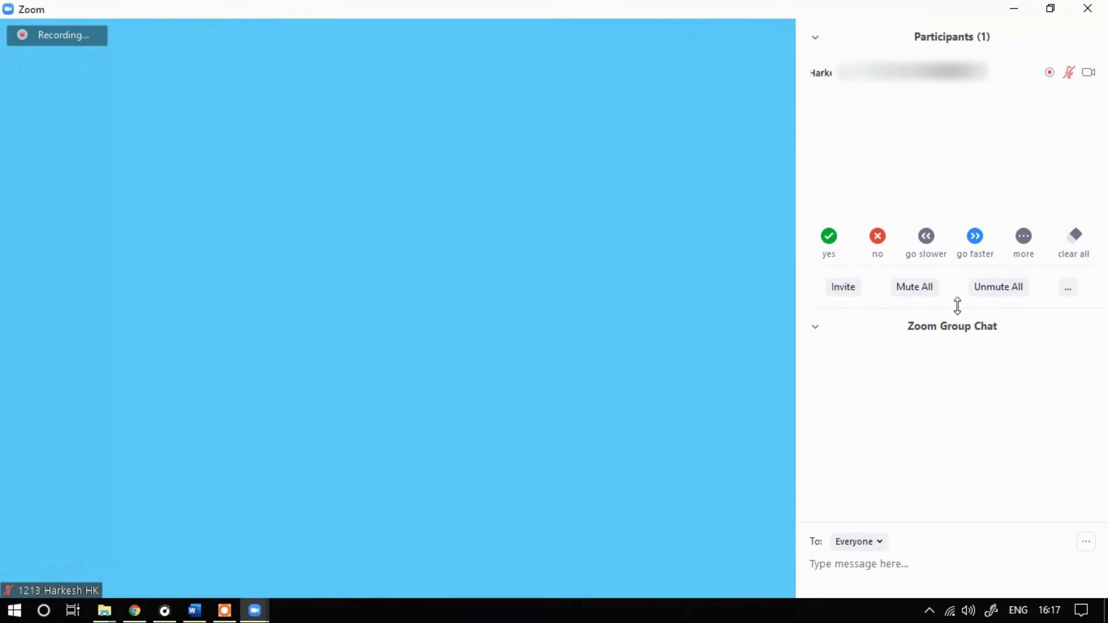
{"action": "mouse_move", "coordinate": [345, 556]}
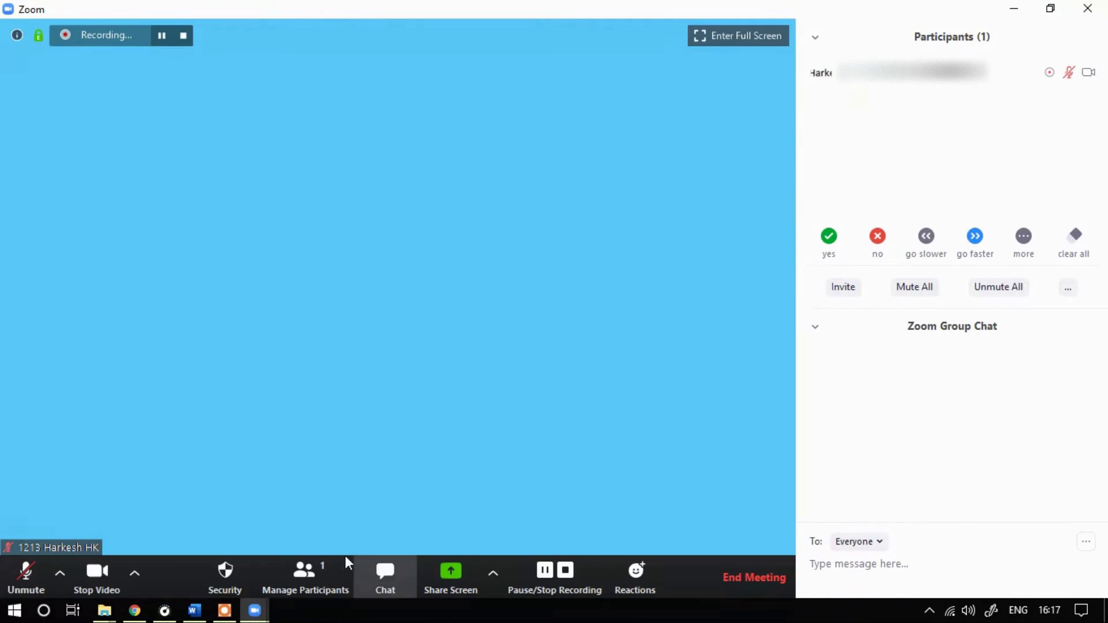
{"action": "left_click", "coordinate": [401, 574]}
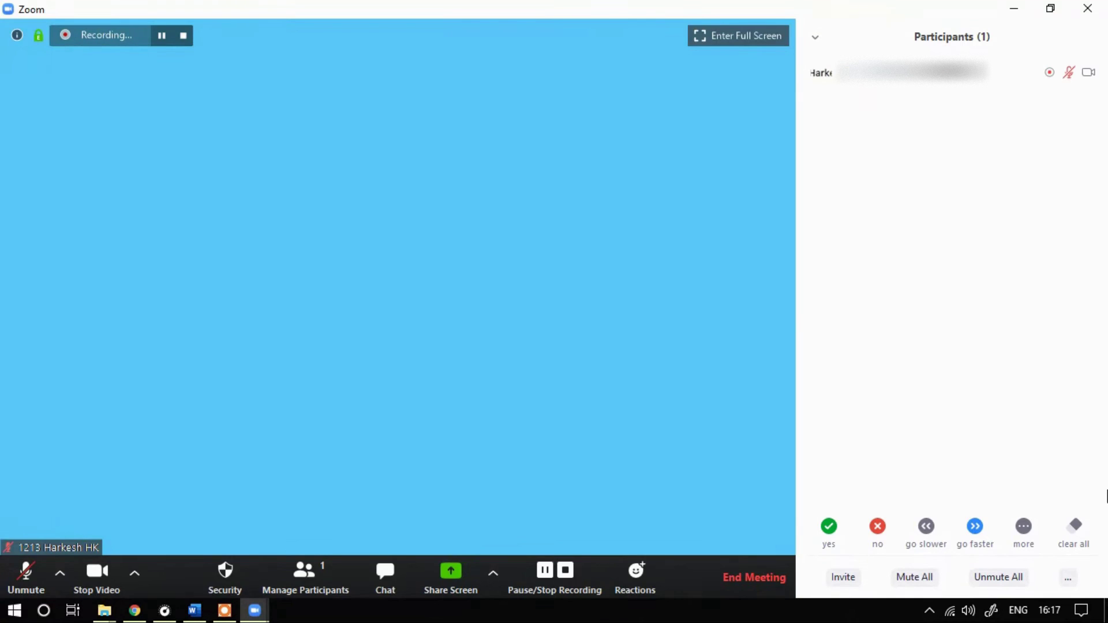
{"action": "left_click", "coordinate": [383, 569]}
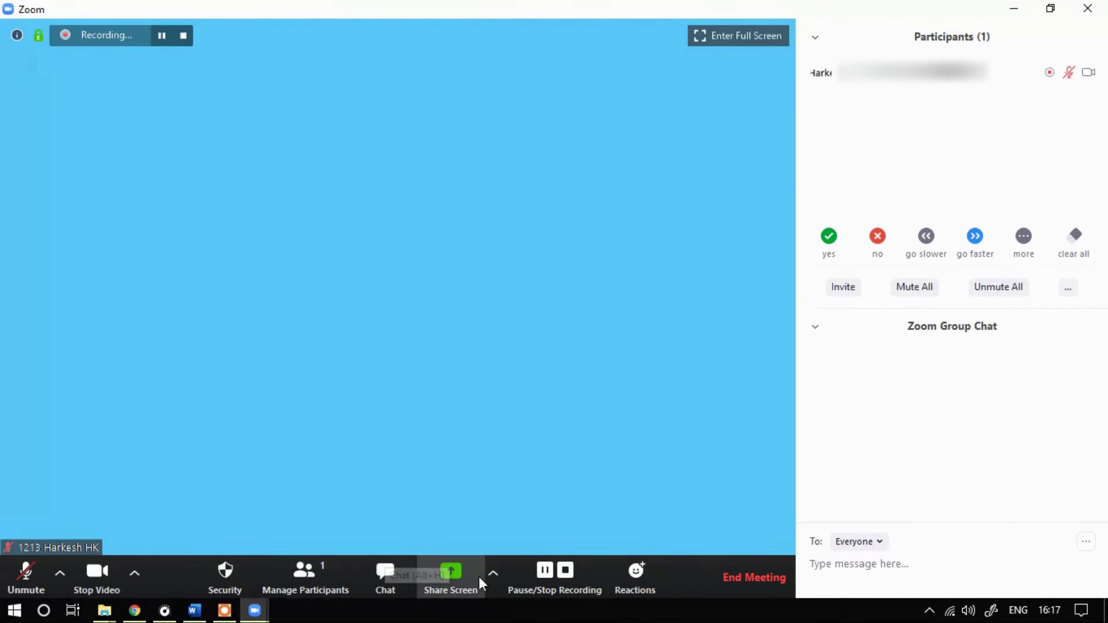
Choose Host Only as who participants can chat with, then change the permission to Everyone Publicly
{"action": "left_click", "coordinate": [1090, 545]}
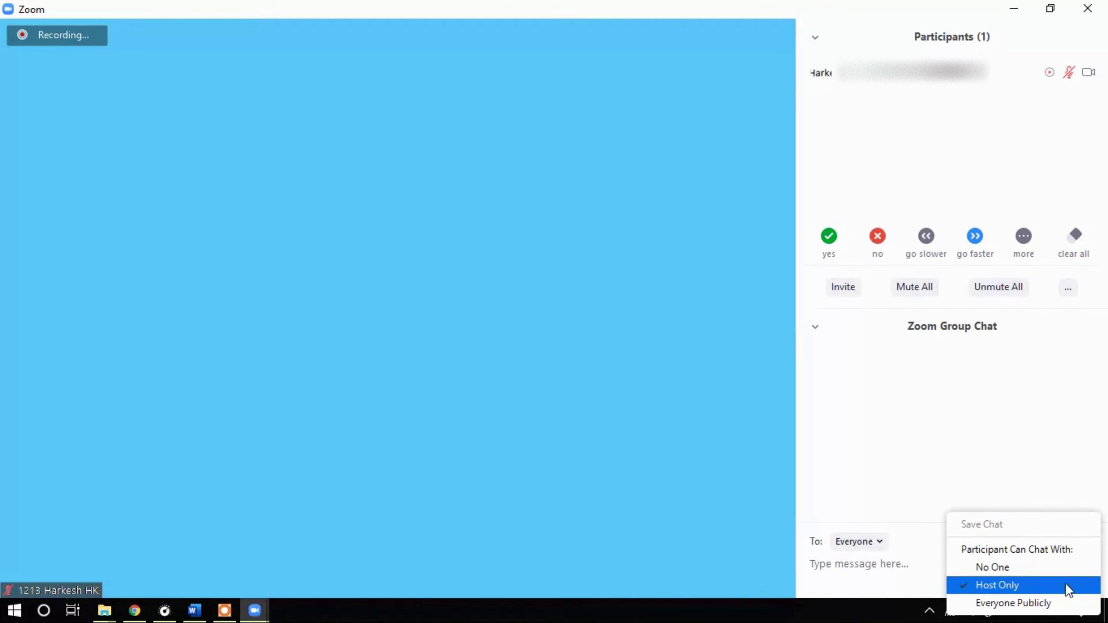
{"action": "left_click", "coordinate": [989, 587]}
{"action": "left_click", "coordinate": [1087, 542]}
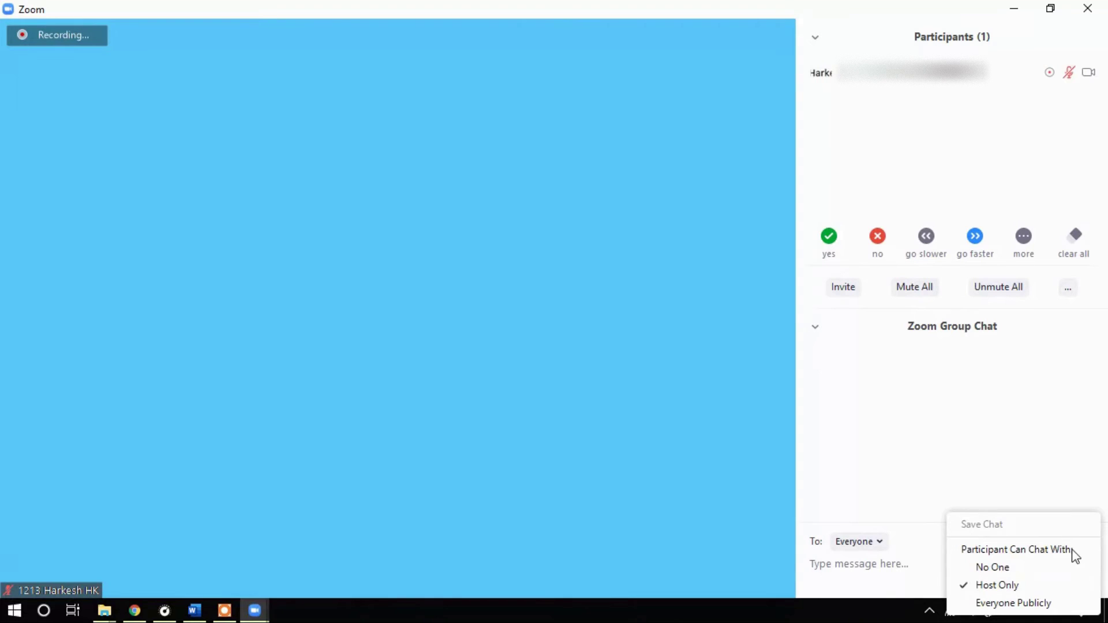
{"action": "left_click", "coordinate": [982, 603]}
Switch to the Zoom settings page in Chrome and read the option allowing removed participants to rejoin
{"action": "left_click", "coordinate": [1003, 13]}
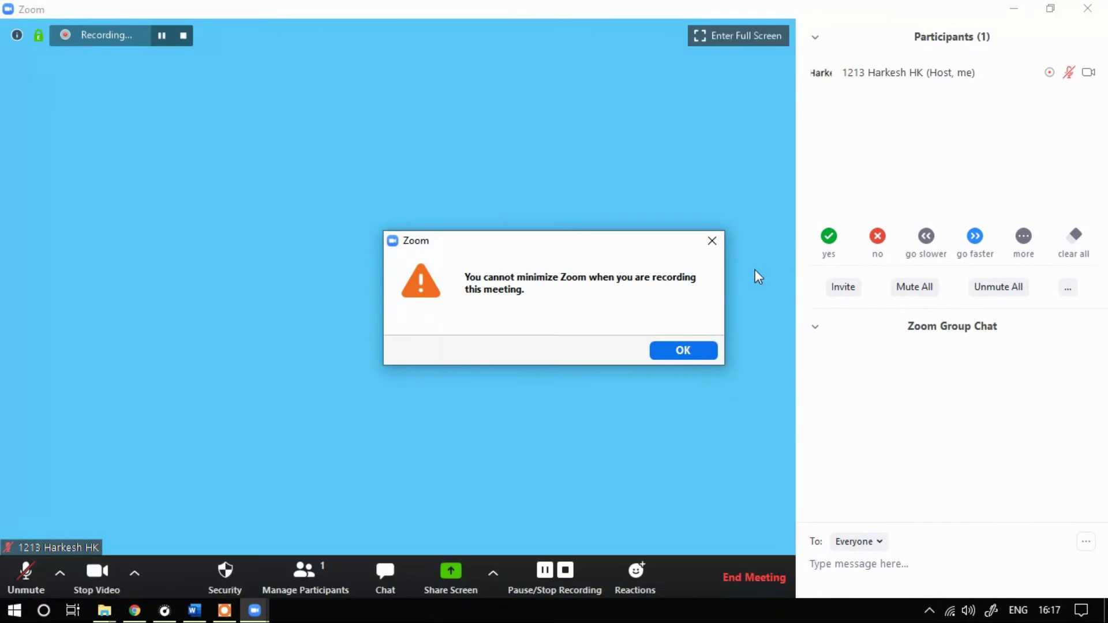
{"action": "left_click", "coordinate": [686, 350]}
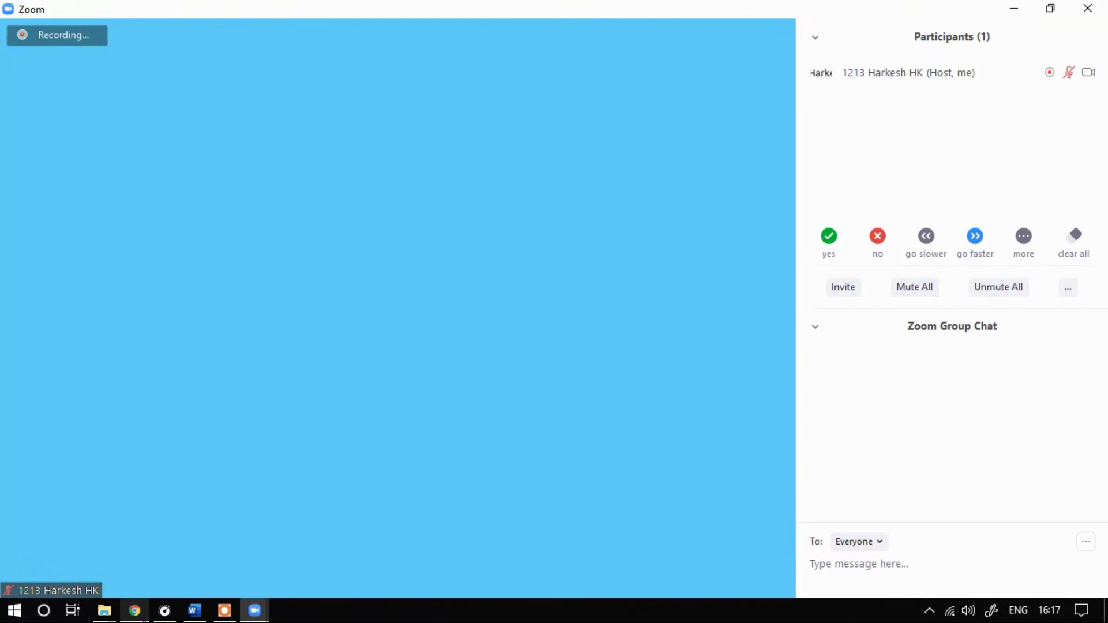
{"action": "left_click", "coordinate": [134, 611]}
{"action": "scroll", "coordinate": [771, 321], "scroll_direction": "down", "scroll_amount": 1}
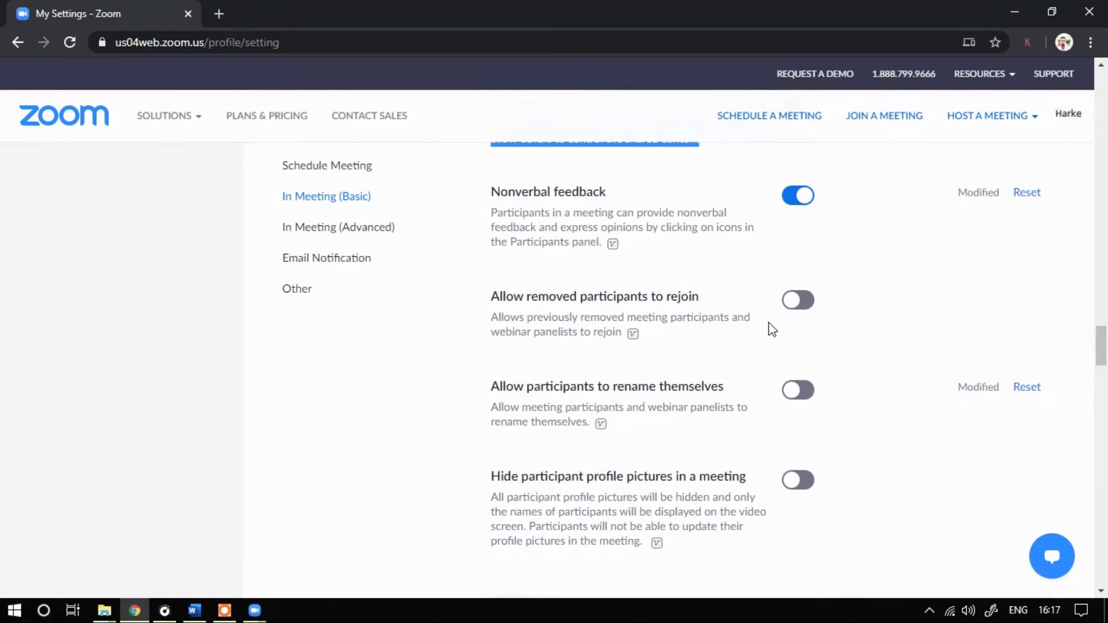
{"action": "left_click_drag", "start_coordinate": [498, 297], "coordinate": [656, 301]}
{"action": "left_click", "coordinate": [709, 304]}
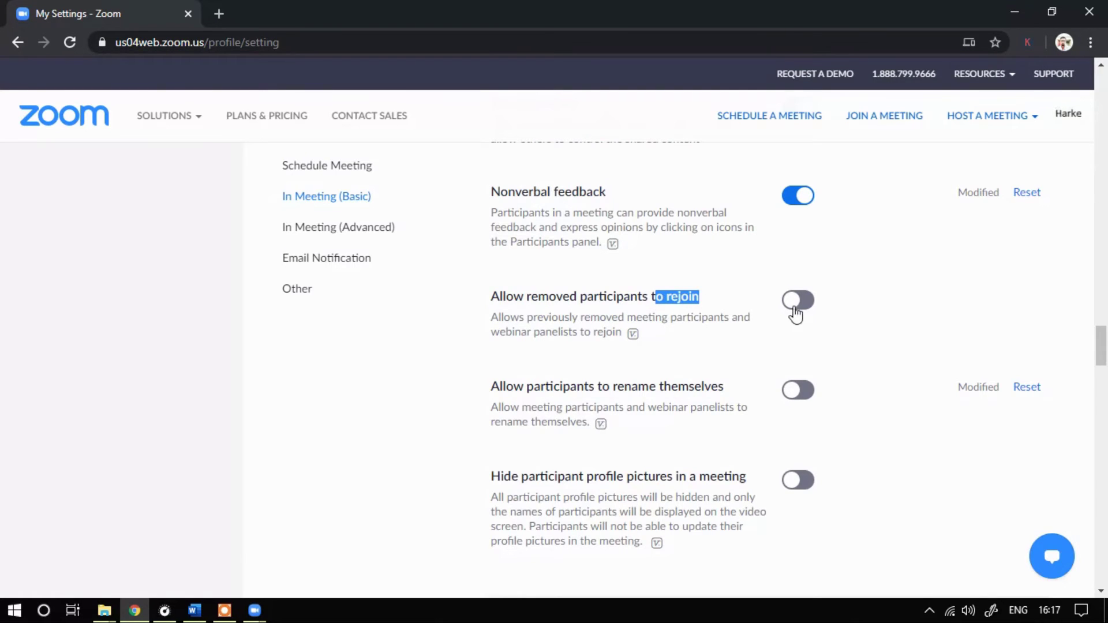
{"action": "left_click", "coordinate": [675, 309]}
{"action": "double_click", "coordinate": [684, 303]}
{"action": "left_click", "coordinate": [690, 322]}
{"action": "double_click", "coordinate": [698, 320]}
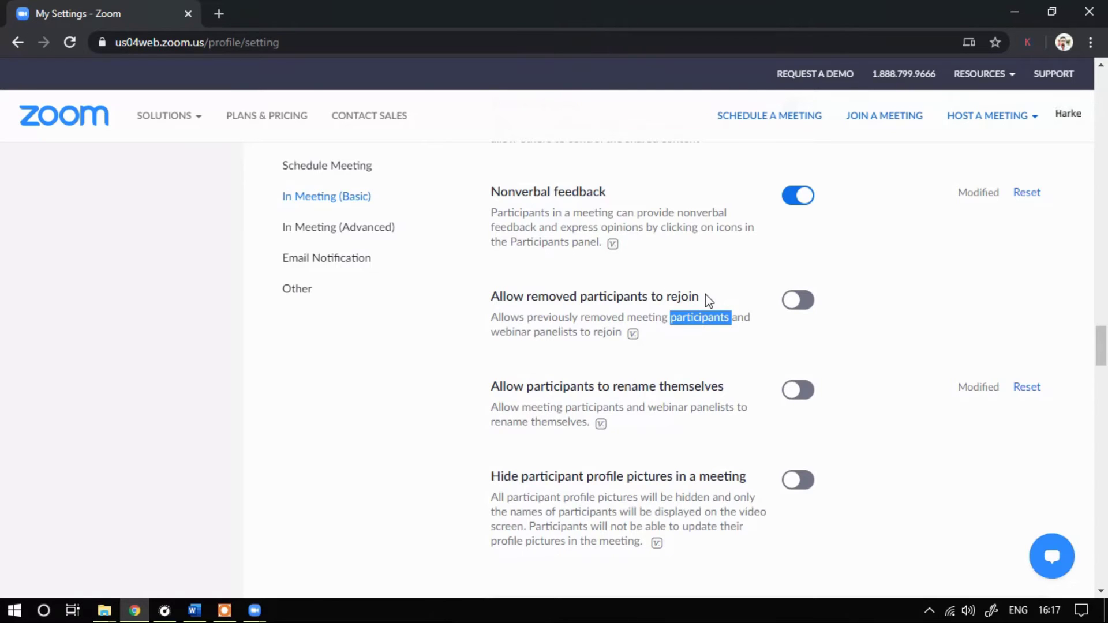
Read the setting that allows participants to rename themselves
{"action": "left_click_drag", "start_coordinate": [699, 300], "coordinate": [730, 307]}
{"action": "scroll", "coordinate": [506, 347], "scroll_direction": "down", "scroll_amount": 1}
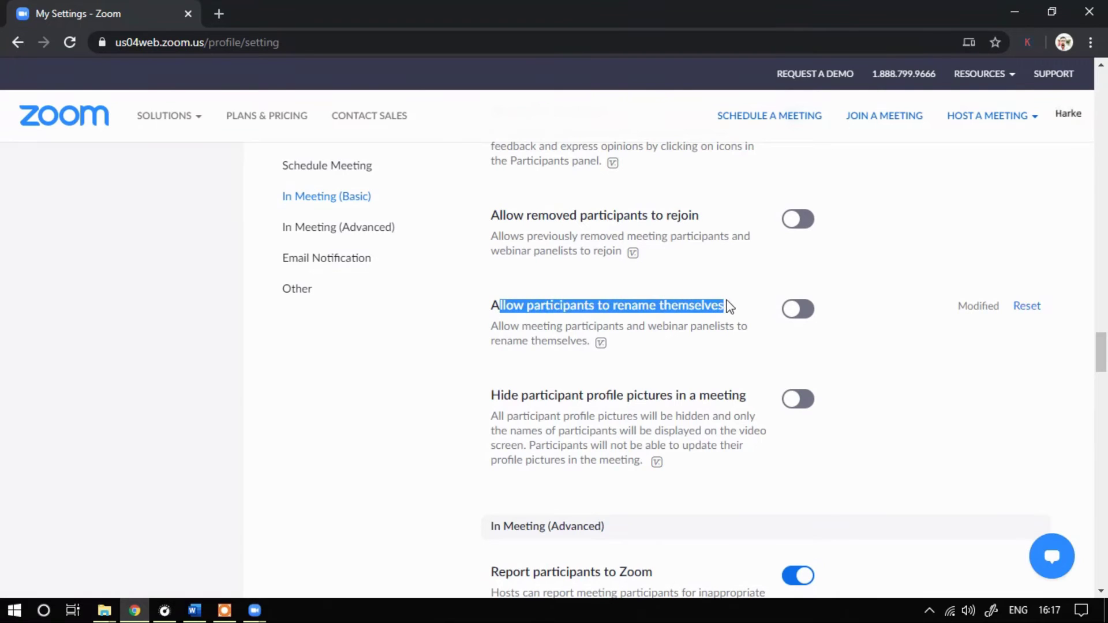
{"action": "left_click", "coordinate": [742, 346]}
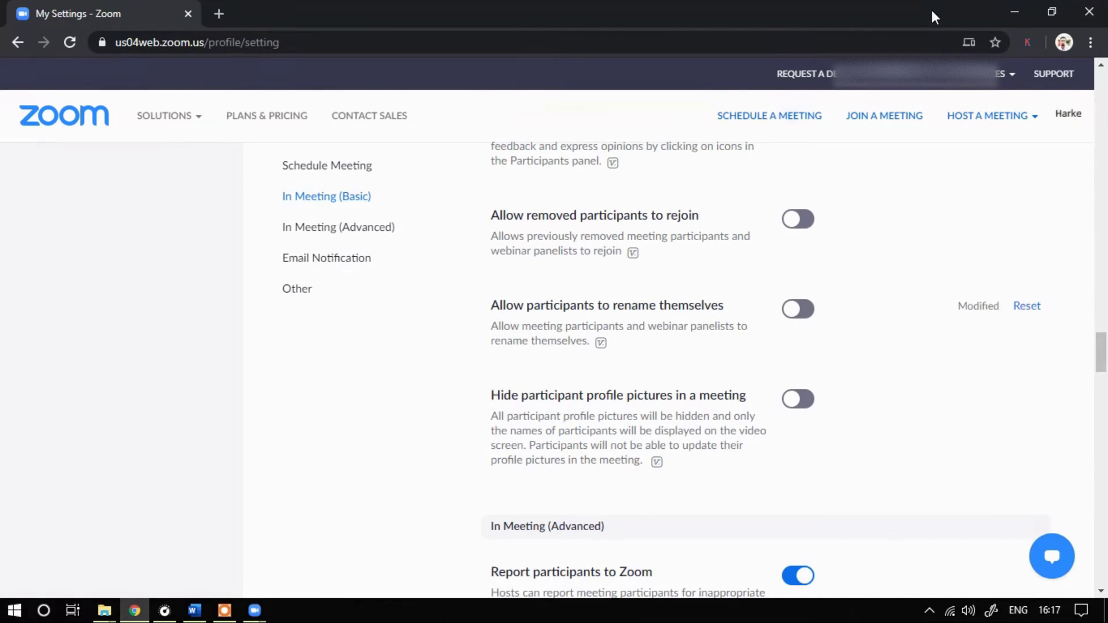
Return to the running Zoom meeting and stop the video to show the profile picture
{"action": "left_click", "coordinate": [1012, 9]}
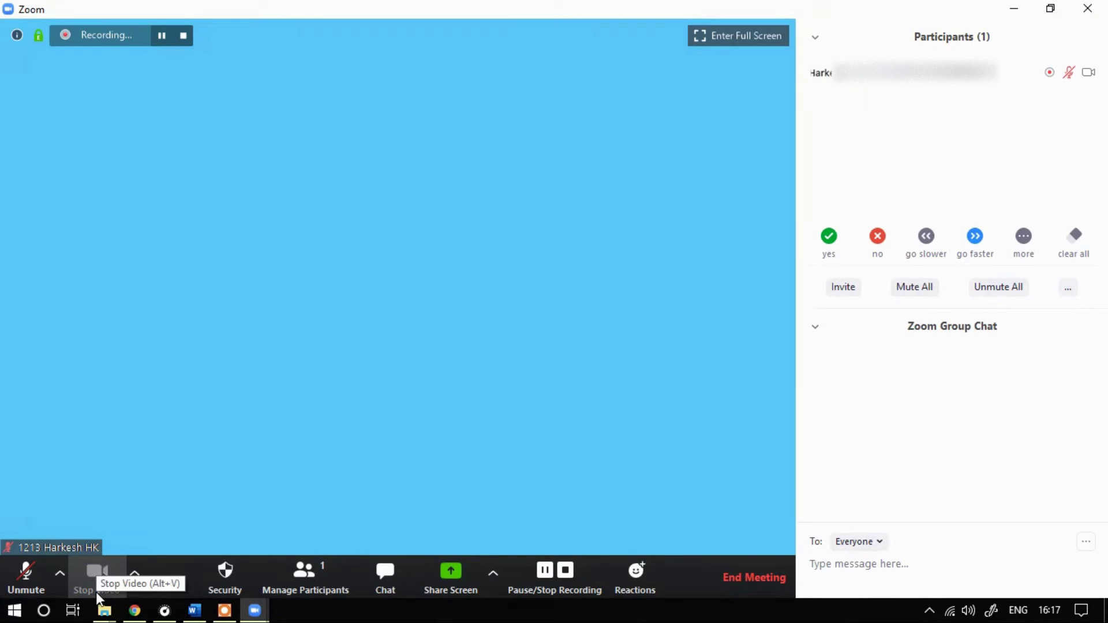
{"action": "left_click", "coordinate": [97, 571]}
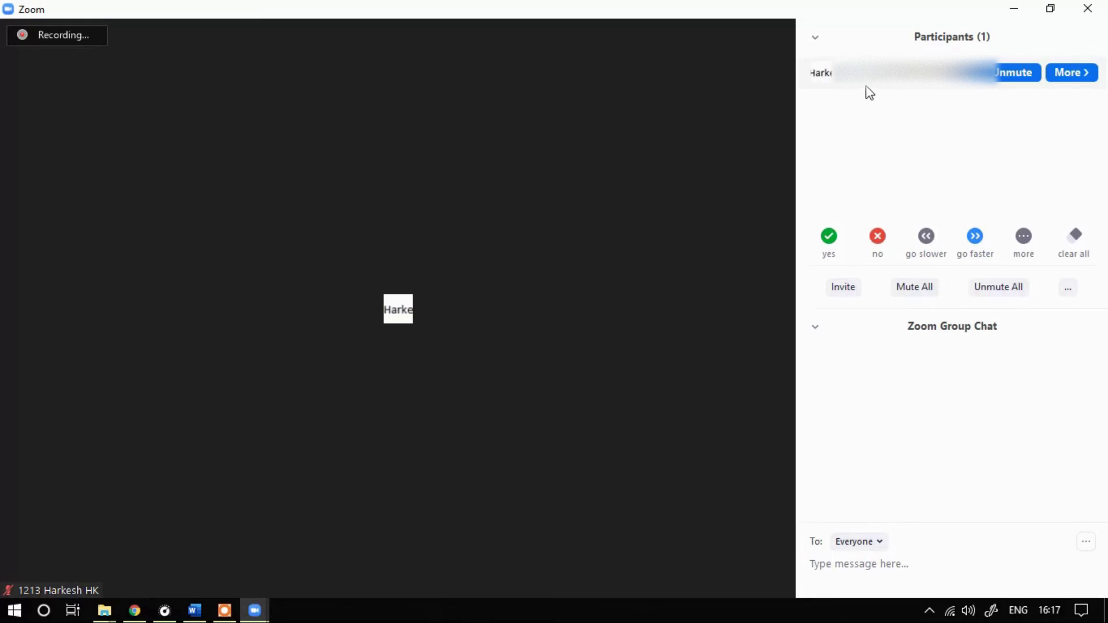
{"action": "mouse_move", "coordinate": [508, 533]}
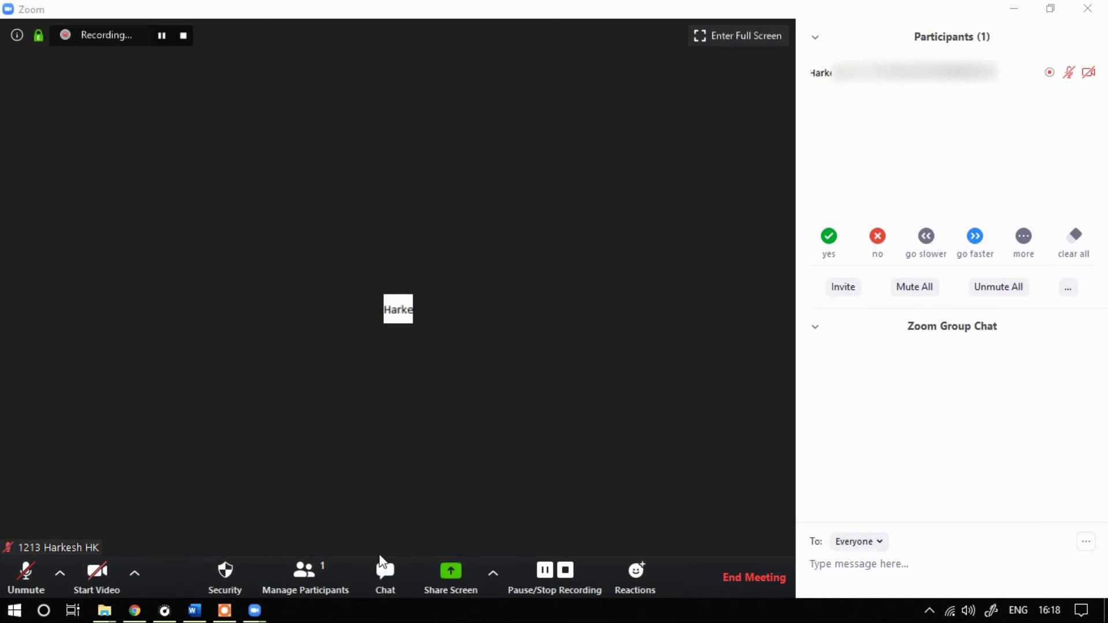
Switch back to the settings page in Chrome and read the option for hiding participant profile pictures in a meeting
{"action": "left_click", "coordinate": [1016, 8]}
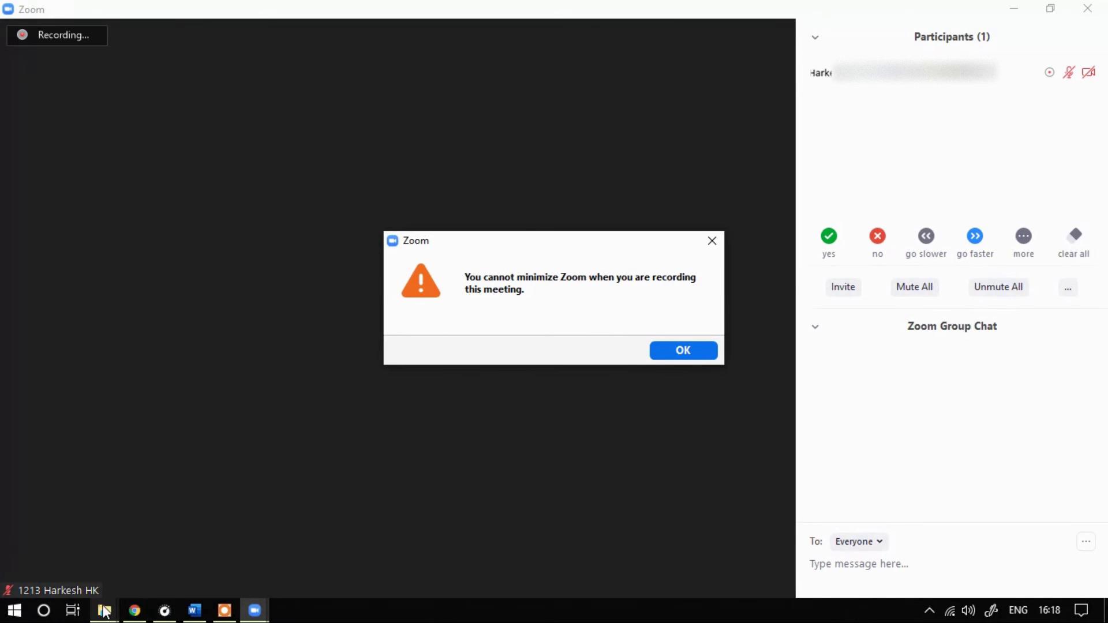
{"action": "left_click", "coordinate": [134, 610]}
{"action": "scroll", "coordinate": [582, 258], "scroll_direction": "down", "scroll_amount": 3}
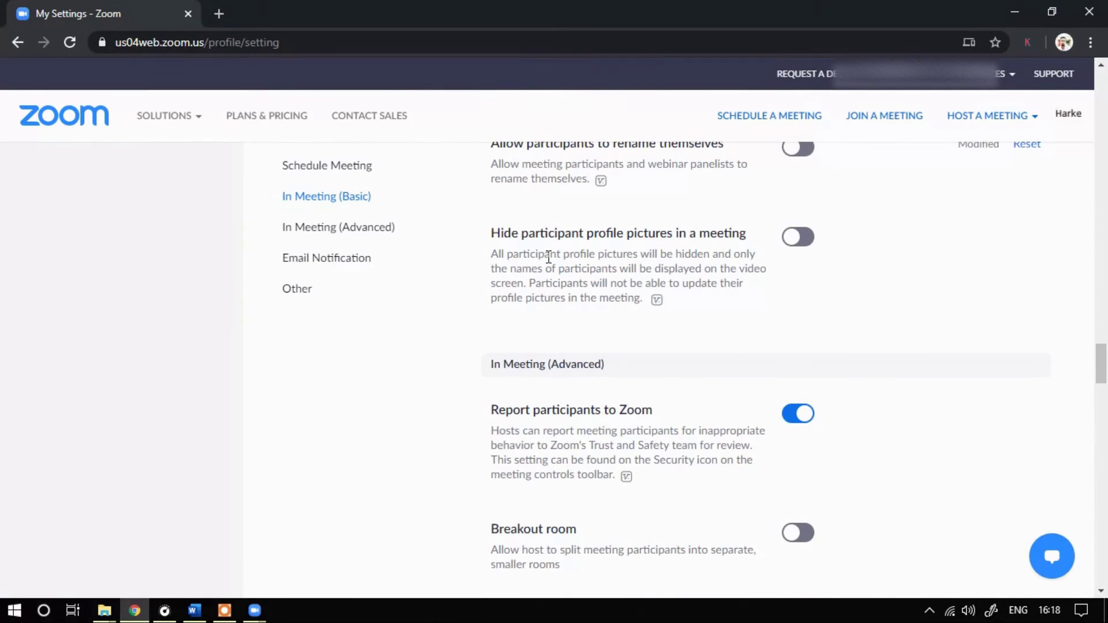
{"action": "scroll", "coordinate": [630, 237], "scroll_direction": "up", "scroll_amount": 2}
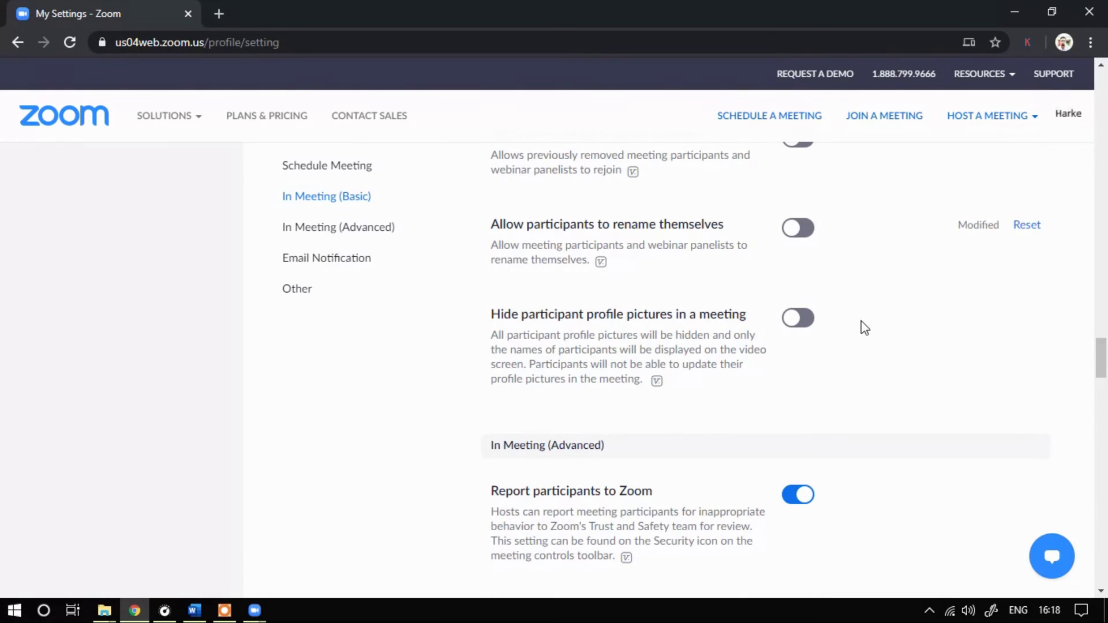
{"action": "scroll", "coordinate": [861, 325], "scroll_direction": "up", "scroll_amount": 2}
{"action": "scroll", "coordinate": [862, 369], "scroll_direction": "up", "scroll_amount": 2}
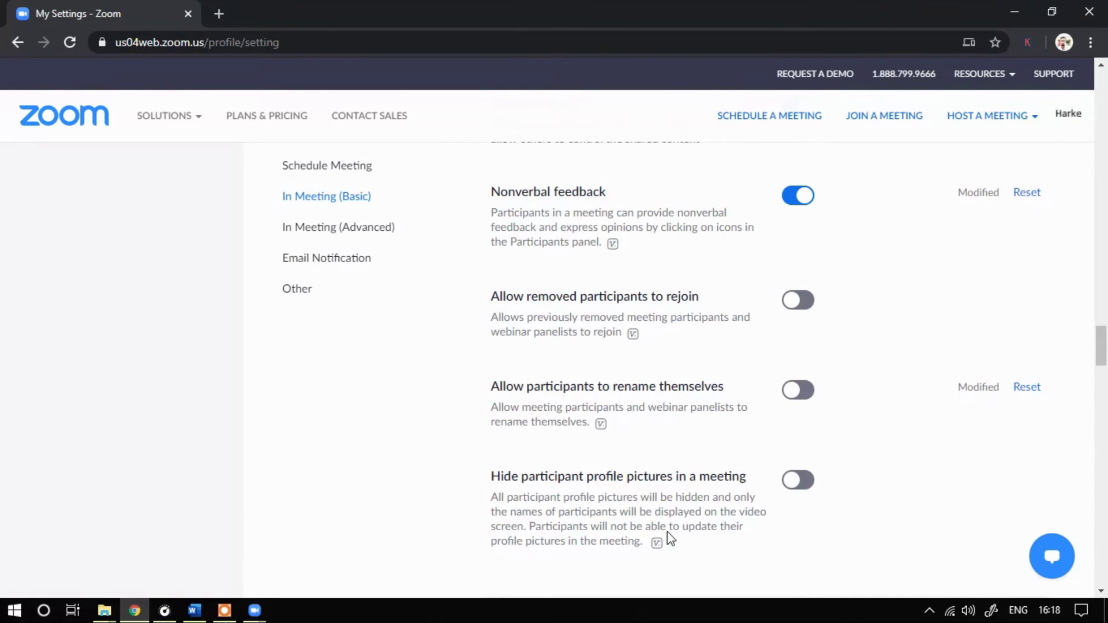
{"action": "scroll", "coordinate": [707, 511], "scroll_direction": "down", "scroll_amount": 2}
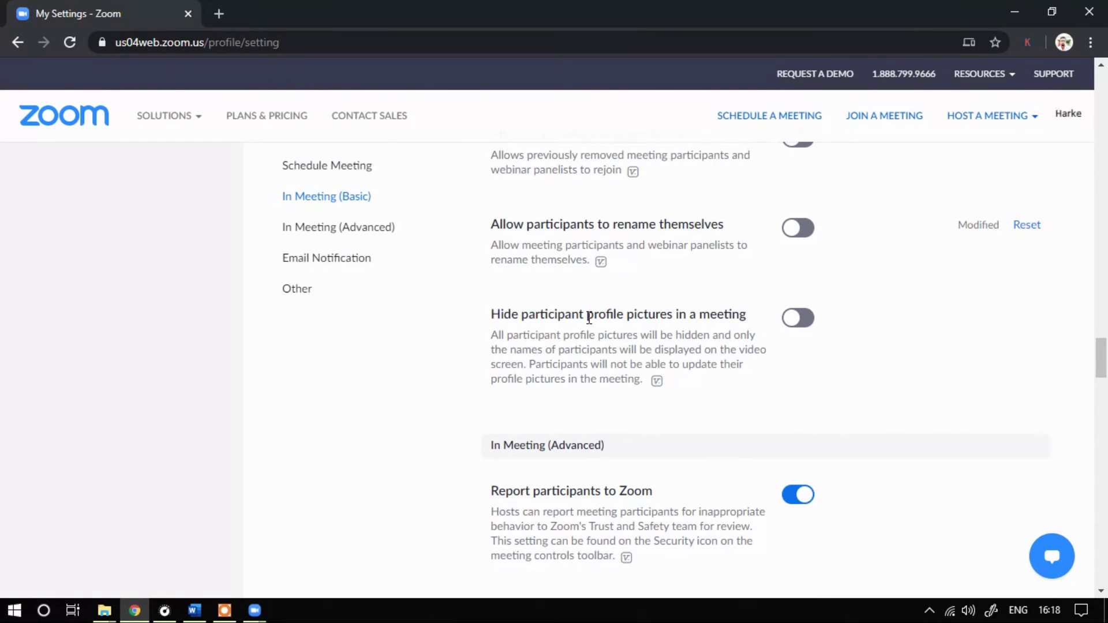
{"action": "left_click_drag", "start_coordinate": [589, 318], "coordinate": [695, 329]}
{"action": "left_click", "coordinate": [500, 321]}
{"action": "left_click_drag", "start_coordinate": [520, 315], "coordinate": [673, 315]}
Review the In Meeting (Advanced) settings from reporting participants to Zoom through to the waiting room
{"action": "scroll", "coordinate": [715, 370], "scroll_direction": "down", "scroll_amount": 2}
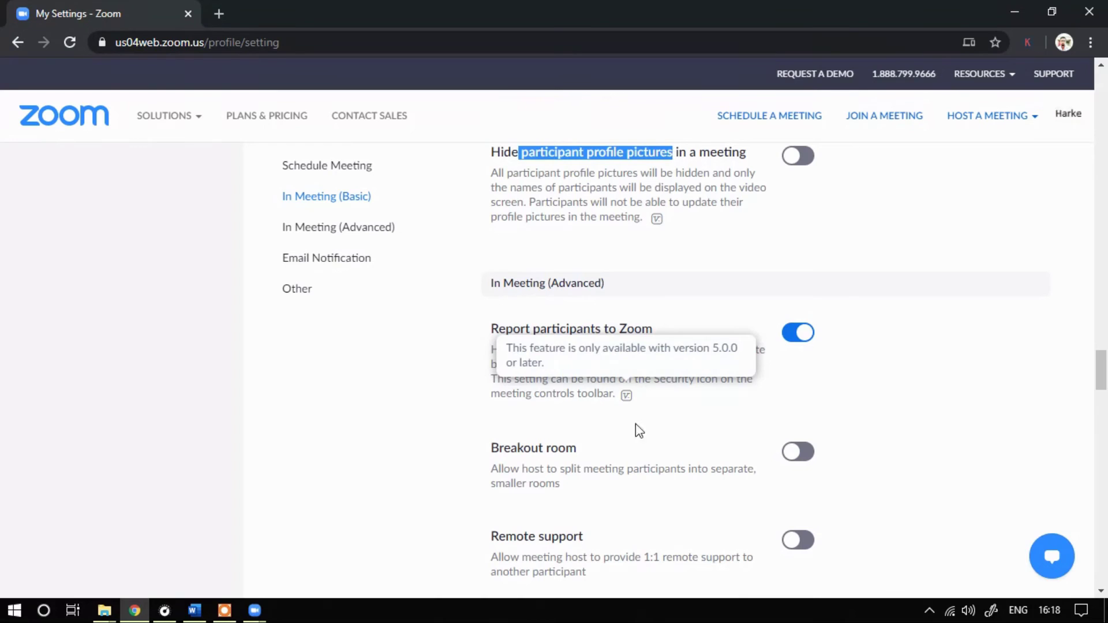
{"action": "scroll", "coordinate": [635, 424], "scroll_direction": "down", "scroll_amount": 6}
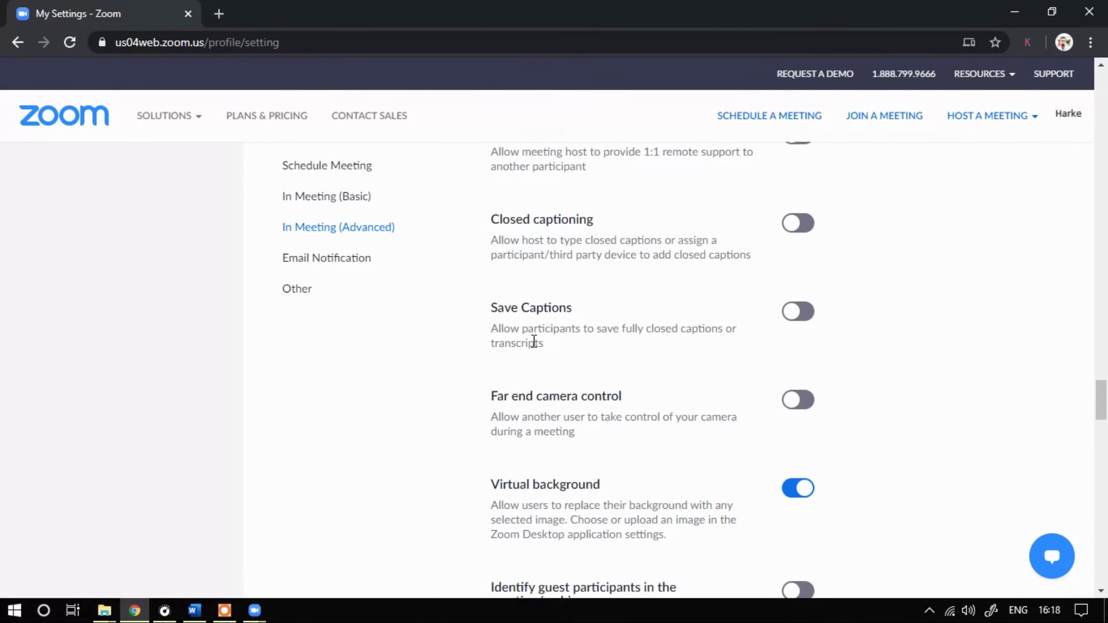
{"action": "scroll", "coordinate": [414, 227], "scroll_direction": "up", "scroll_amount": 4}
{"action": "scroll", "coordinate": [729, 392], "scroll_direction": "down", "scroll_amount": 3}
{"action": "scroll", "coordinate": [729, 393], "scroll_direction": "down", "scroll_amount": 7}
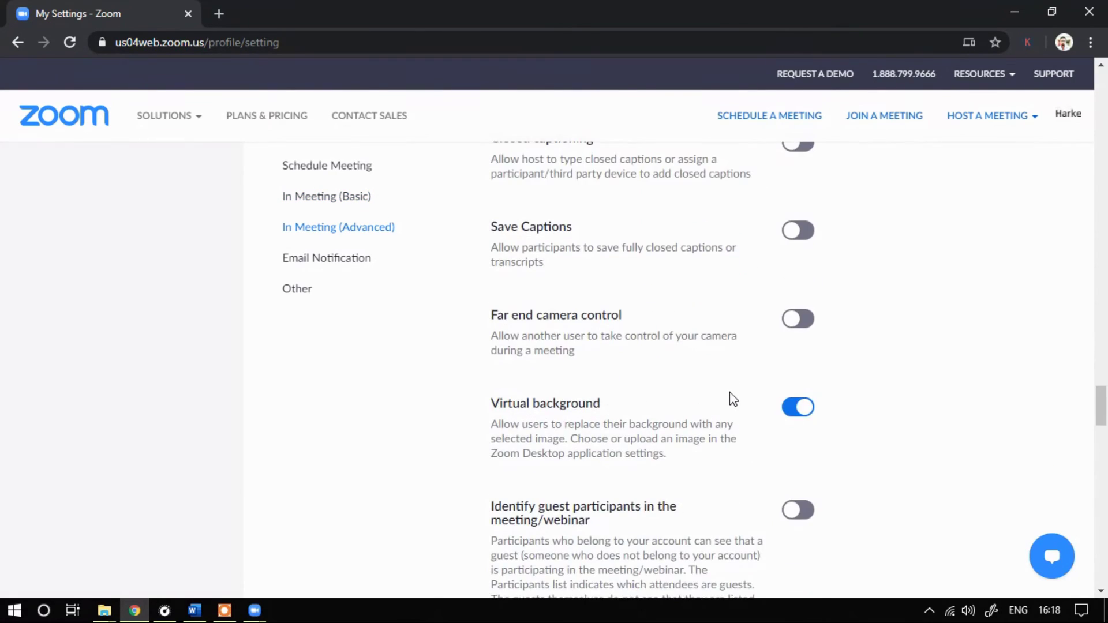
{"action": "scroll", "coordinate": [731, 396], "scroll_direction": "down", "scroll_amount": 4}
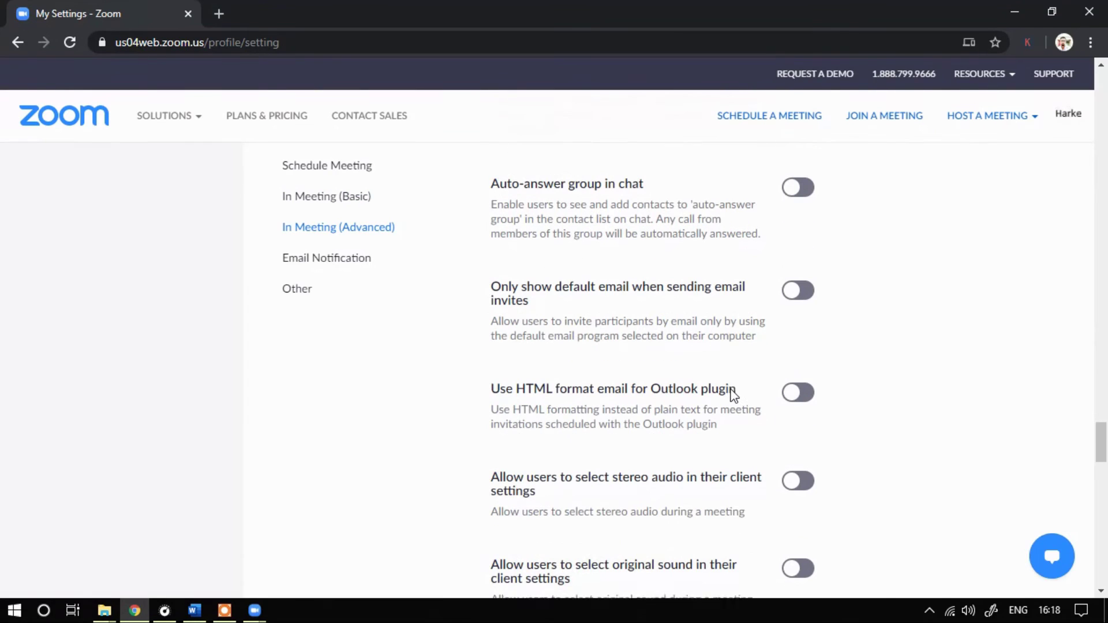
{"action": "scroll", "coordinate": [732, 394], "scroll_direction": "down", "scroll_amount": 1}
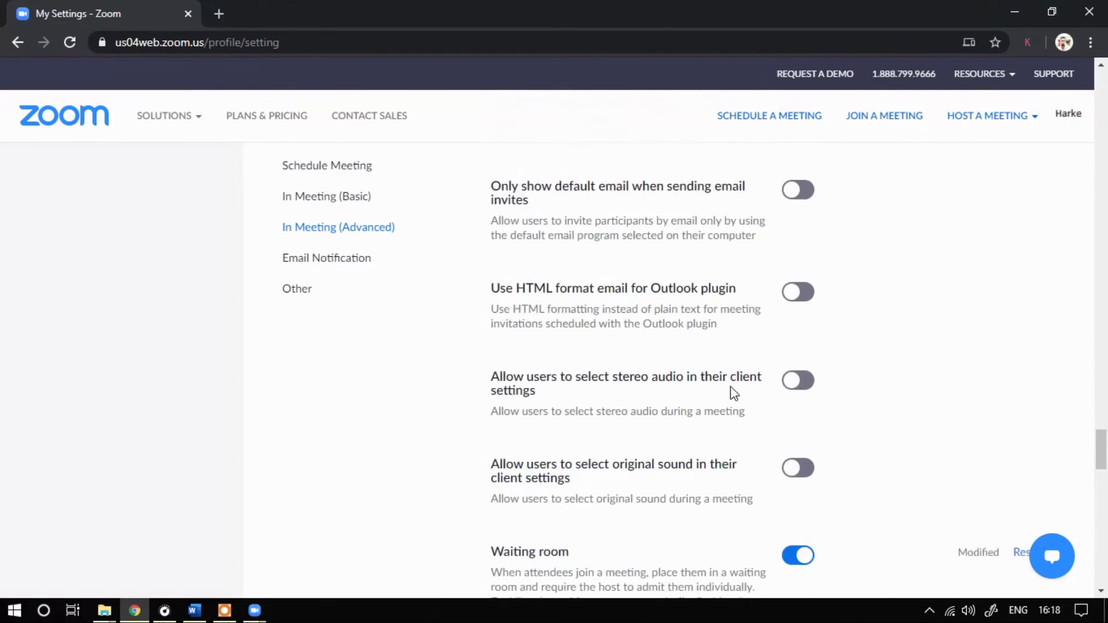
Look back over the In Meeting (Basic) settings up to the Schedule Meeting options for muting participants and upcoming meeting reminders
{"action": "scroll", "coordinate": [733, 393], "scroll_direction": "up", "scroll_amount": 15}
{"action": "scroll", "coordinate": [733, 394], "scroll_direction": "up", "scroll_amount": 7}
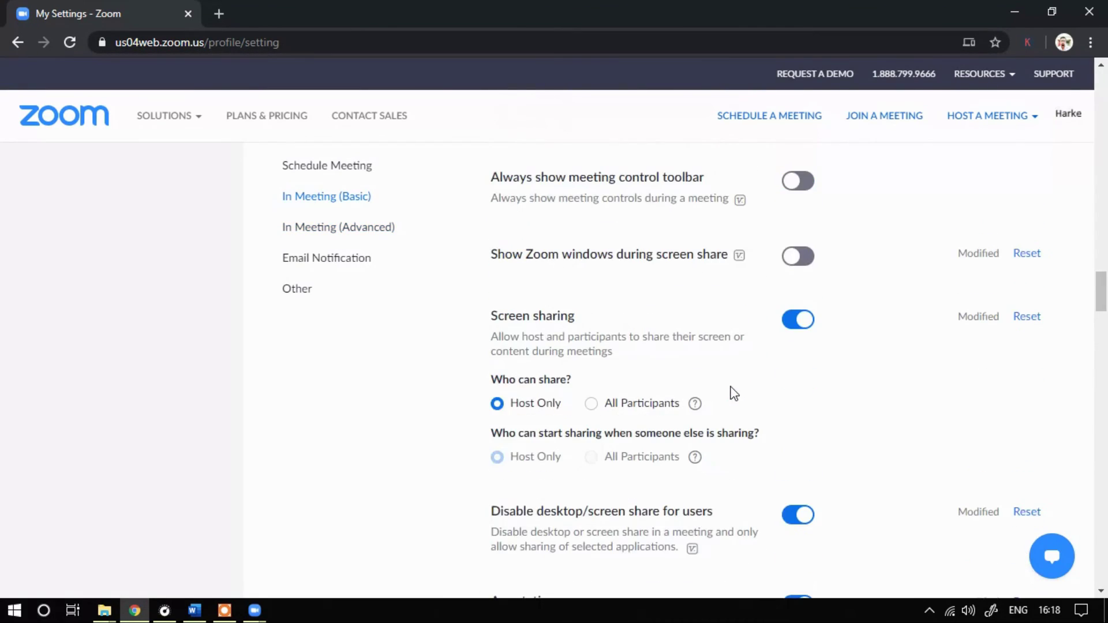
{"action": "scroll", "coordinate": [734, 393], "scroll_direction": "up", "scroll_amount": 6}
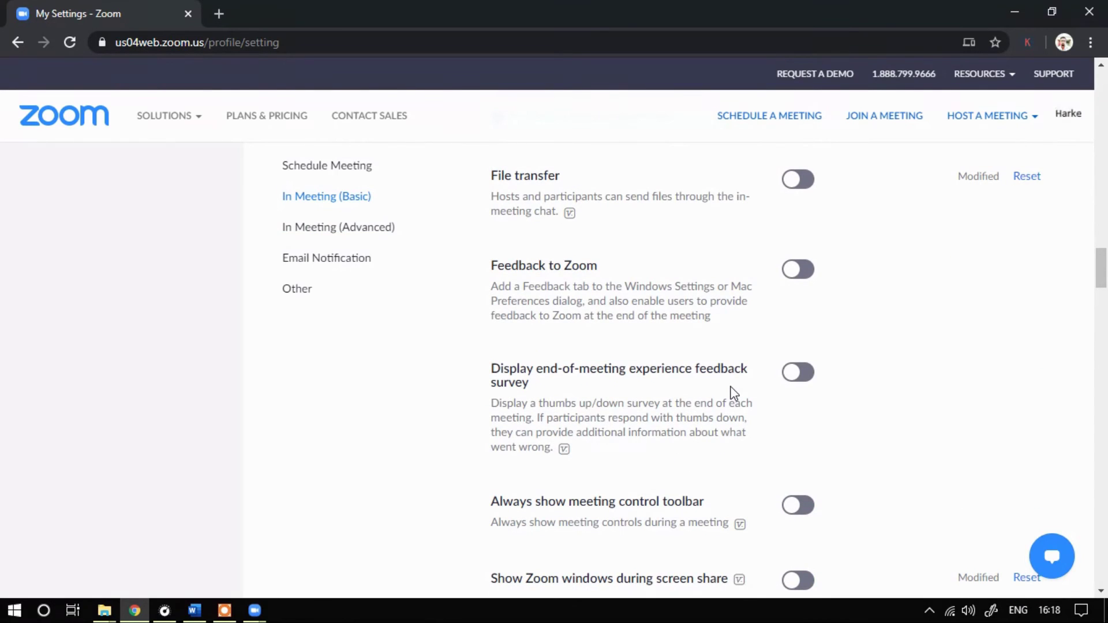
{"action": "scroll", "coordinate": [733, 394], "scroll_direction": "up", "scroll_amount": 20}
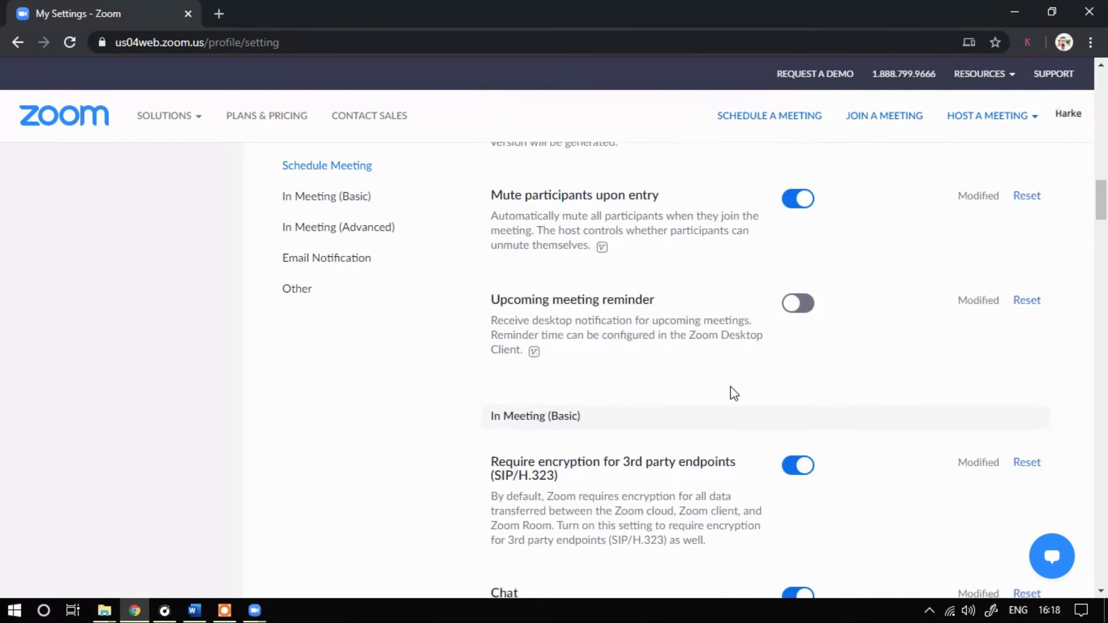